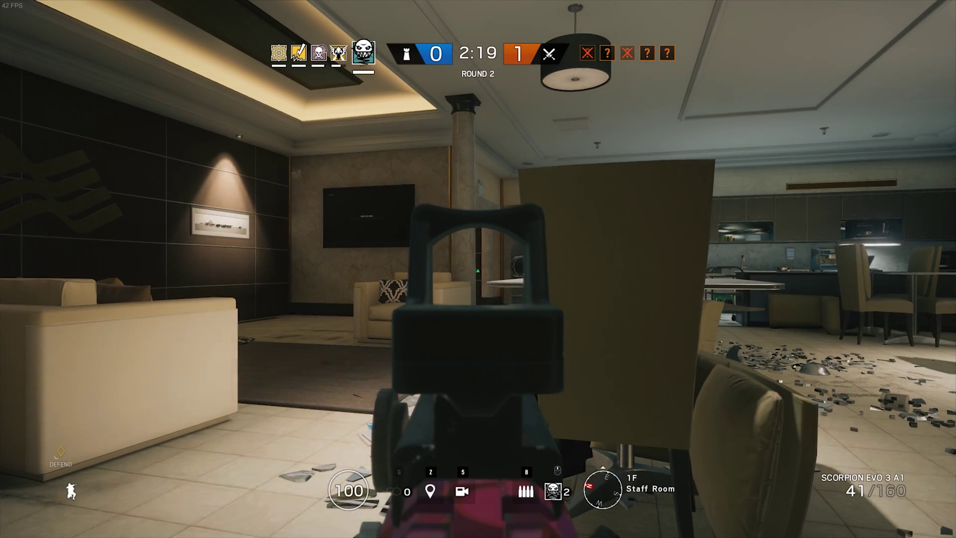
{"action": "left_click", "coordinate": [479, 269]}
{"action": "left_click", "coordinate": [478, 269]}
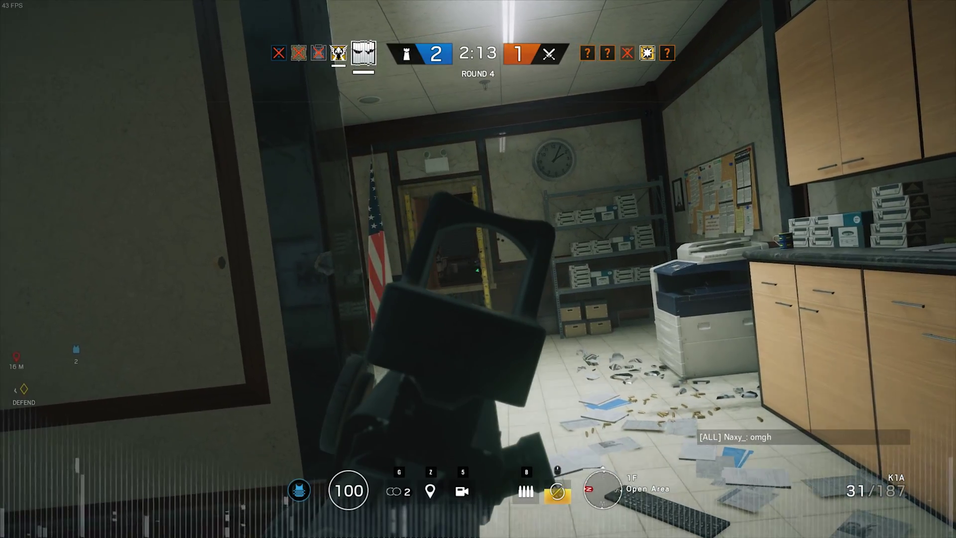
{"action": "left_click", "coordinate": [478, 269]}
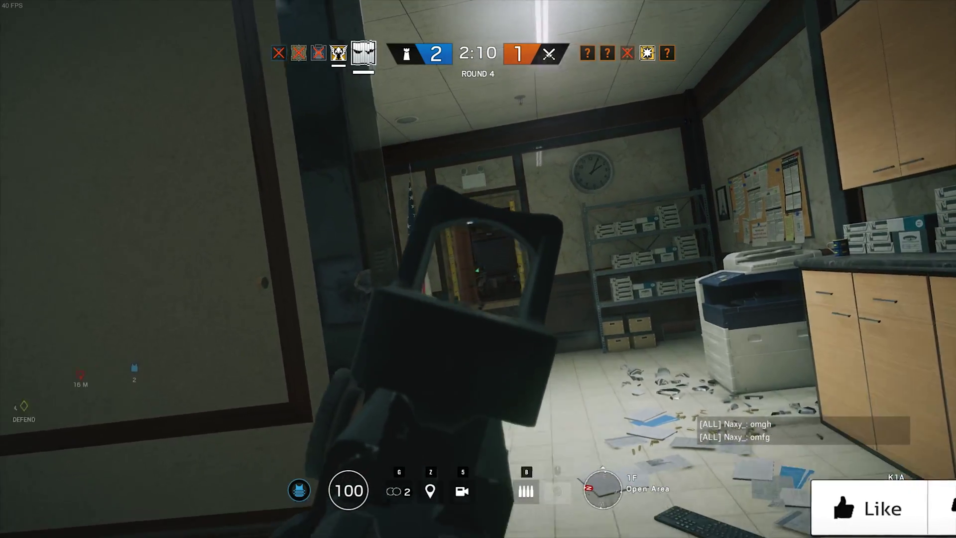
{"action": "left_click", "coordinate": [478, 269]}
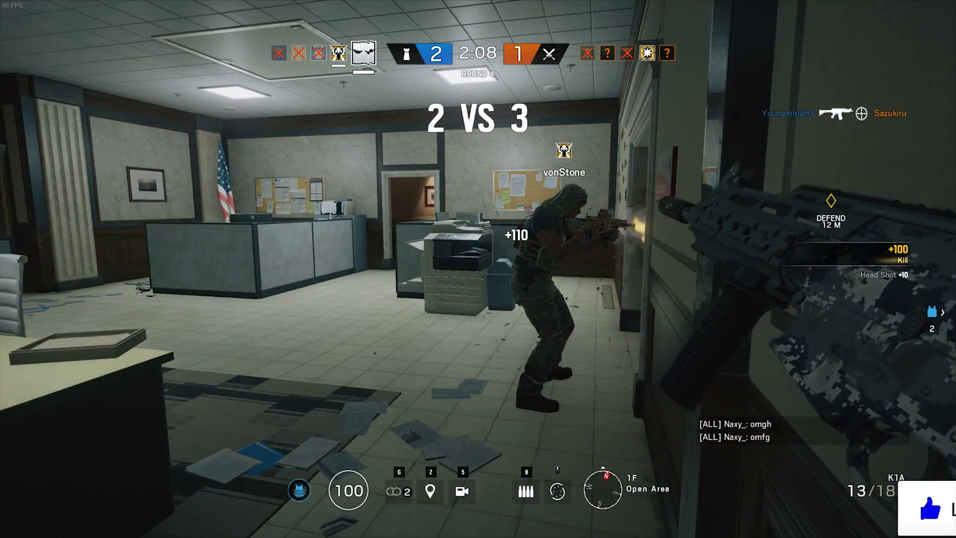
{"action": "key", "text": "r"}
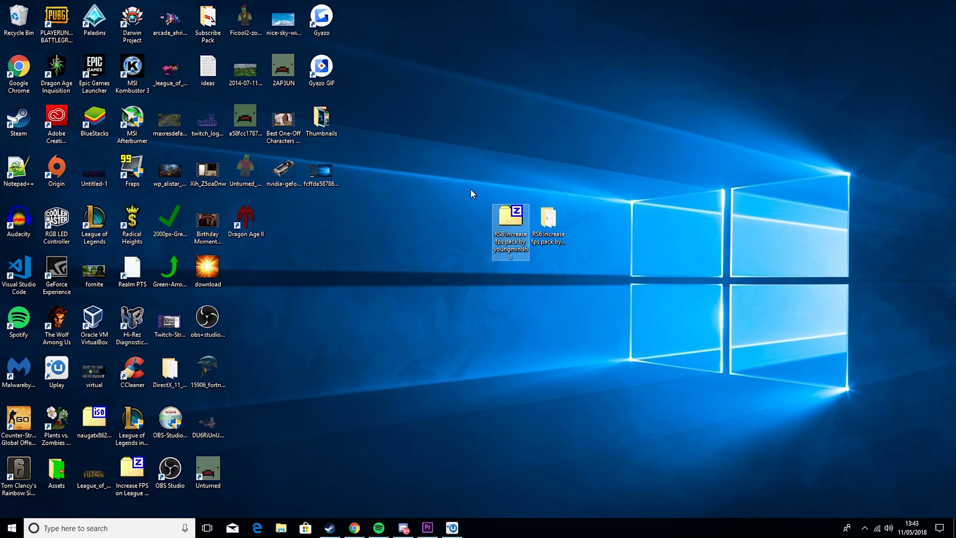
- Open the RS6 Increase fps pack zip archive, look at its copy destination and close it without copying
{"action": "left_click_drag", "start_coordinate": [473, 194], "coordinate": [639, 291]}
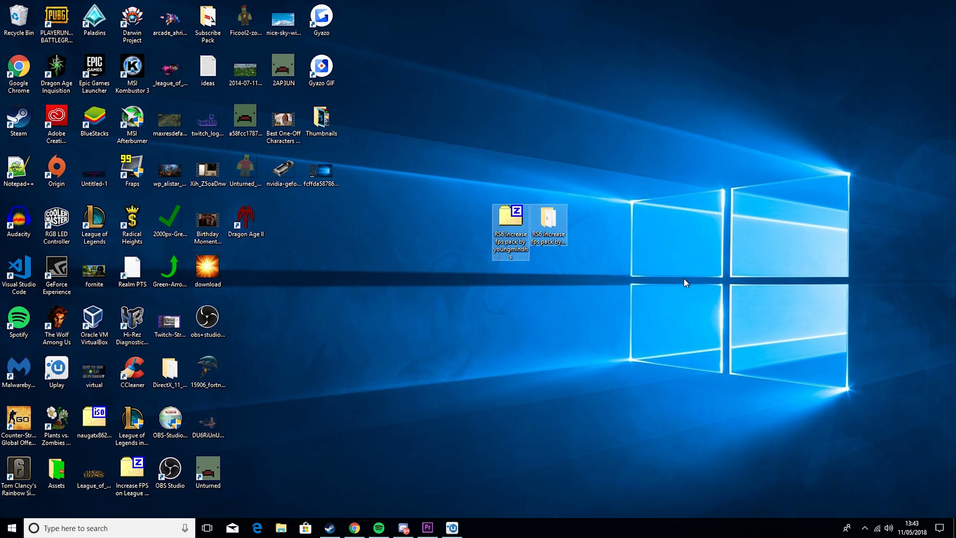
{"action": "left_click", "coordinate": [513, 241]}
{"action": "mouse_move", "coordinate": [512, 240]}
{"action": "left_mouse_down"}
{"action": "mouse_move", "coordinate": [496, 219]}
{"action": "mouse_move", "coordinate": [518, 247]}
{"action": "left_mouse_up"}
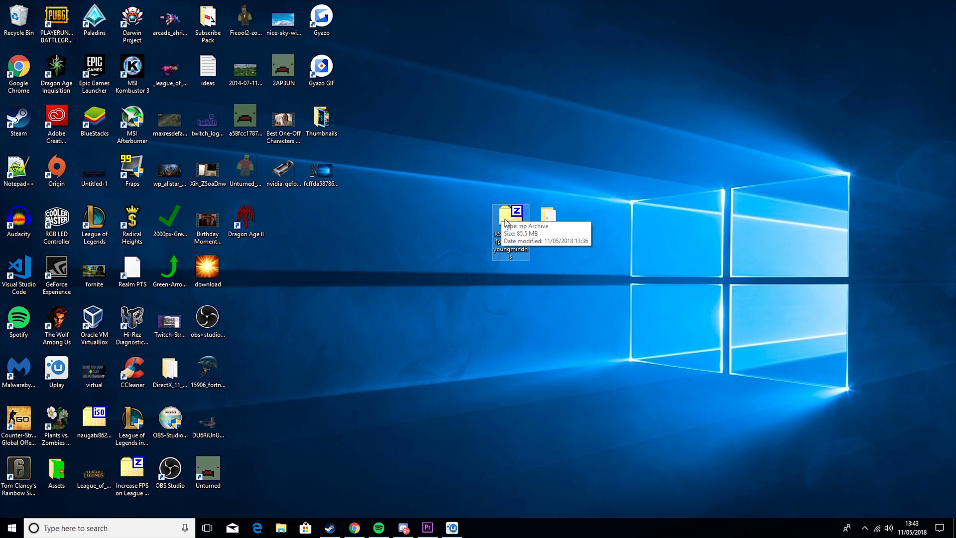
{"action": "double_click", "coordinate": [507, 222]}
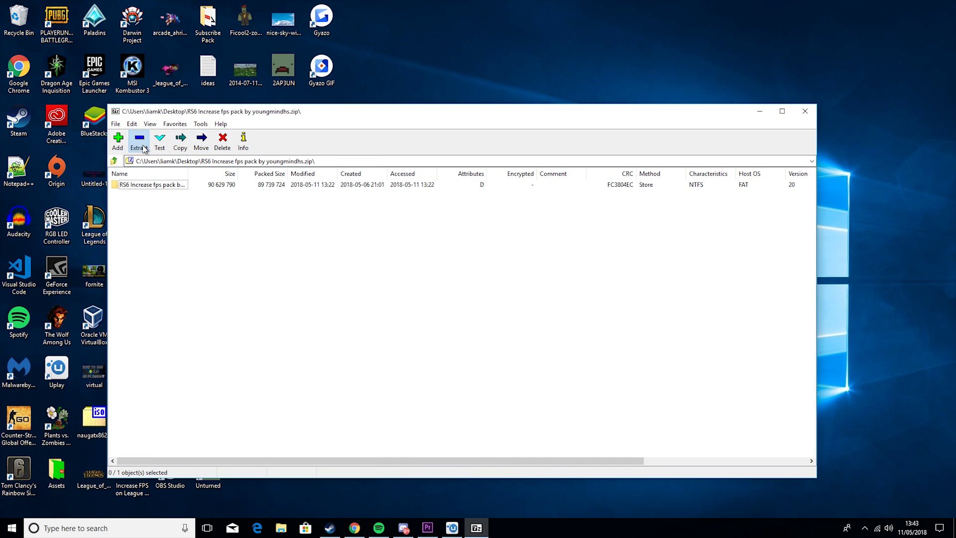
{"action": "left_click", "coordinate": [180, 141]}
{"action": "left_click", "coordinate": [573, 317]}
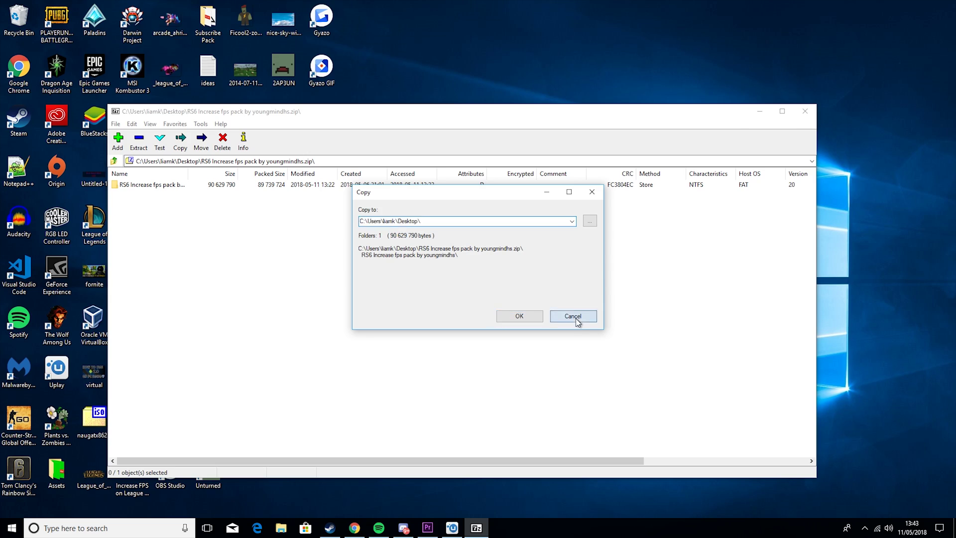
{"action": "left_click", "coordinate": [802, 113]}
- Move the RS6 Increase fps pack zip archive into the desktop icon grid, directly below Dragon Age II
{"action": "left_click_drag", "start_coordinate": [511, 218], "coordinate": [245, 268]}
{"action": "double_click", "coordinate": [548, 218]}
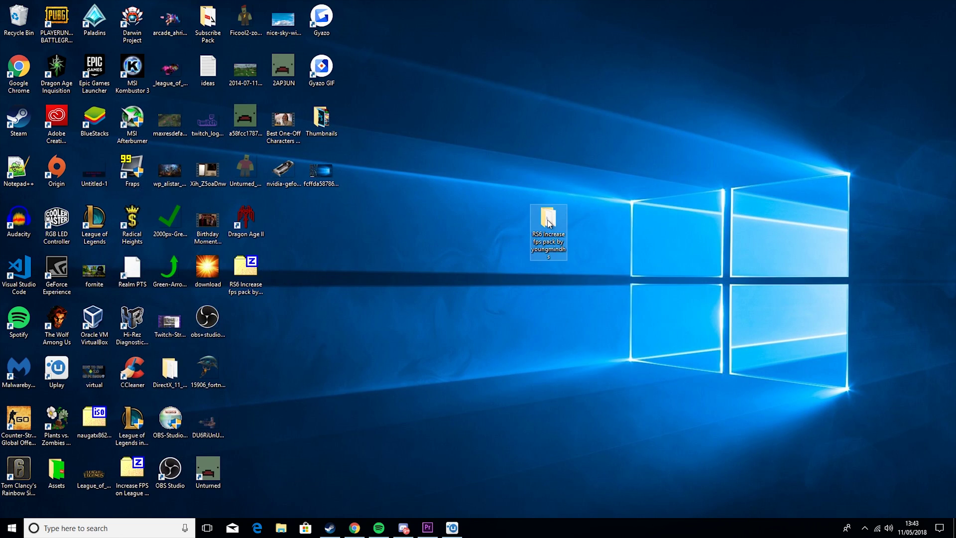
{"action": "key", "text": "alt+F4"}
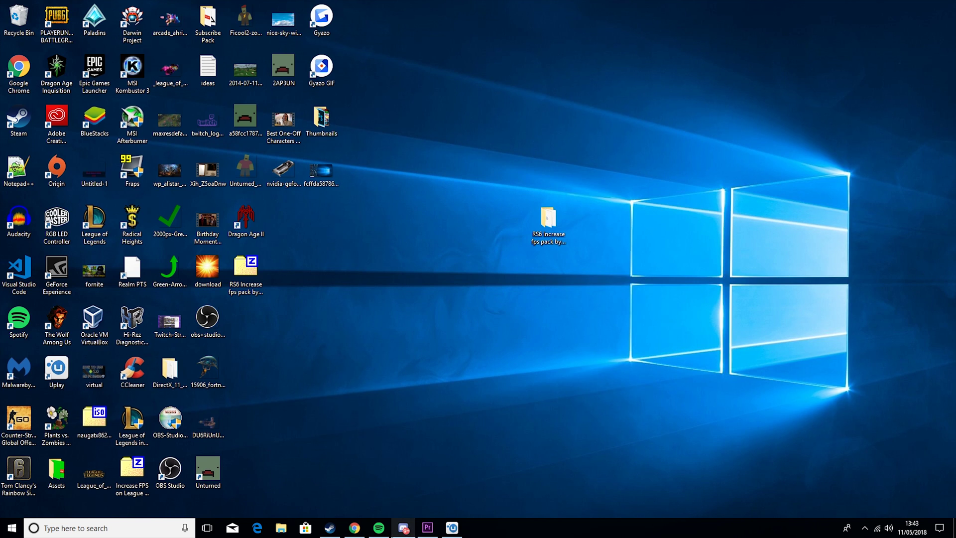
- Switch to Steam and open the general properties of Tom Clancy's Rainbow Six Siege at the in-game Steam Overlay option
{"action": "mouse_move", "coordinate": [333, 532]}
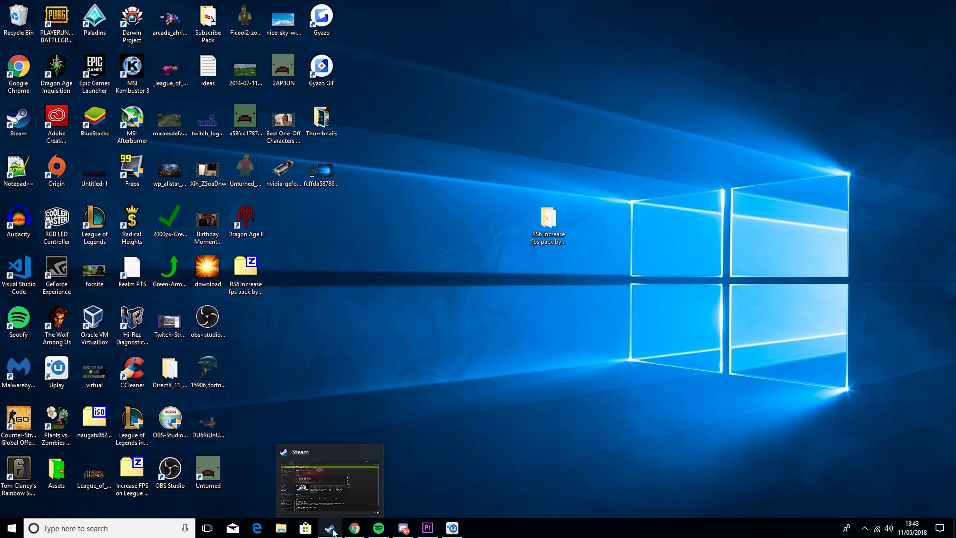
{"action": "left_click", "coordinate": [333, 532]}
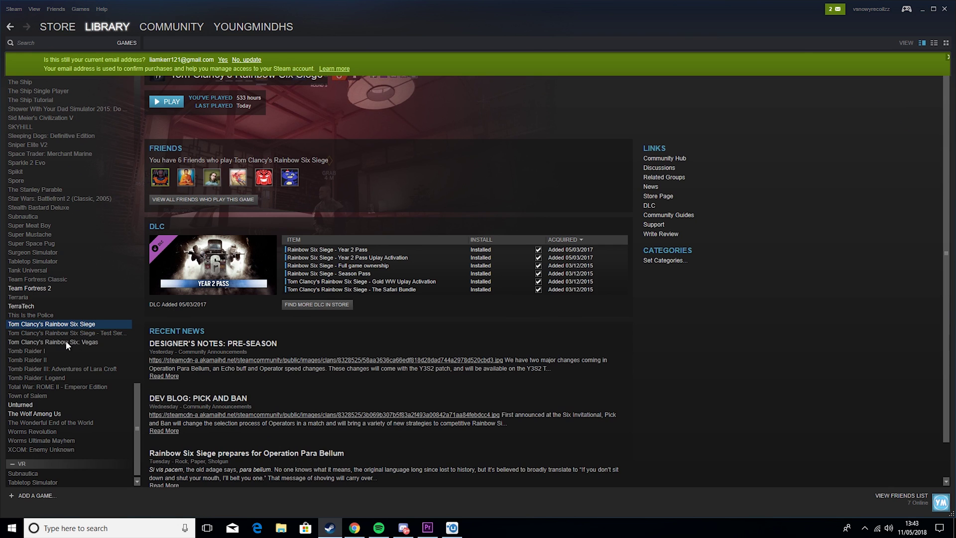
{"action": "right_click", "coordinate": [68, 328]}
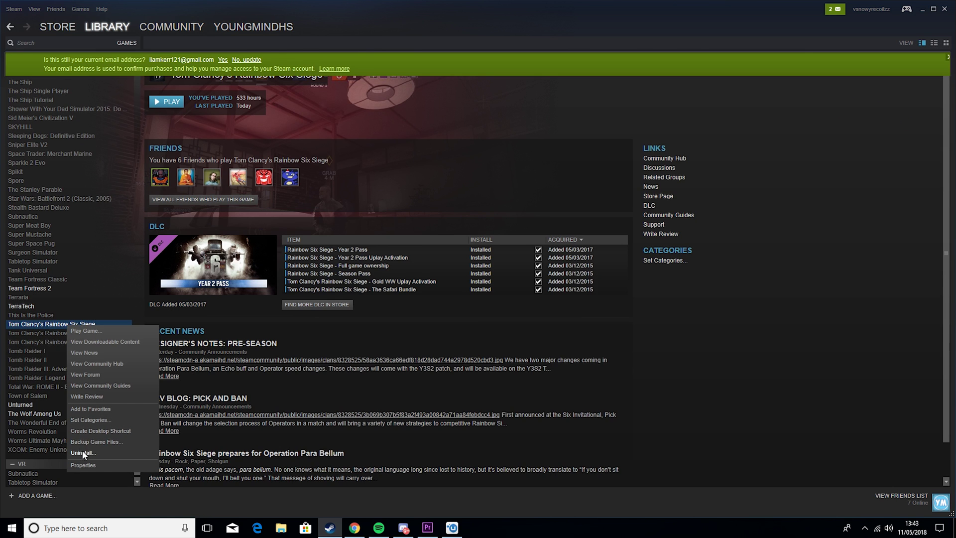
{"action": "left_click", "coordinate": [84, 465]}
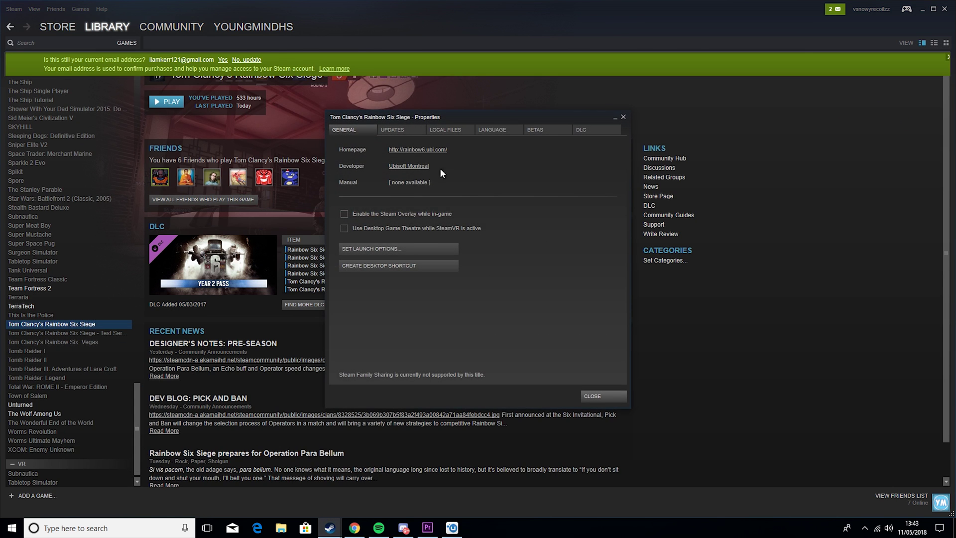
{"action": "left_click", "coordinate": [347, 213]}
- Browse the local files of Tom Clancy's Rainbow Six Siege and locate the RainbowSix application in the game folder
{"action": "left_click", "coordinate": [445, 131]}
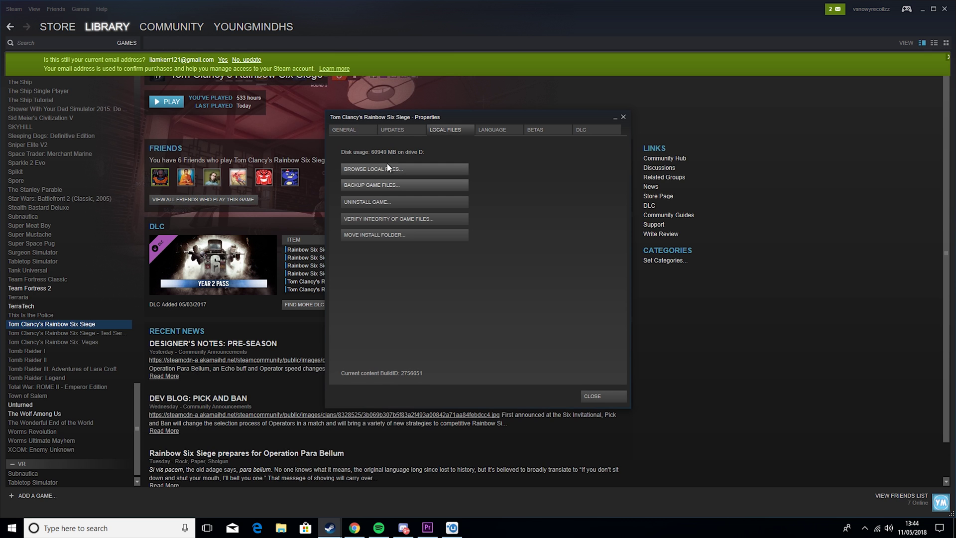
{"action": "left_click", "coordinate": [398, 170]}
{"action": "scroll", "coordinate": [197, 339], "scroll_direction": "down", "scroll_amount": 5}
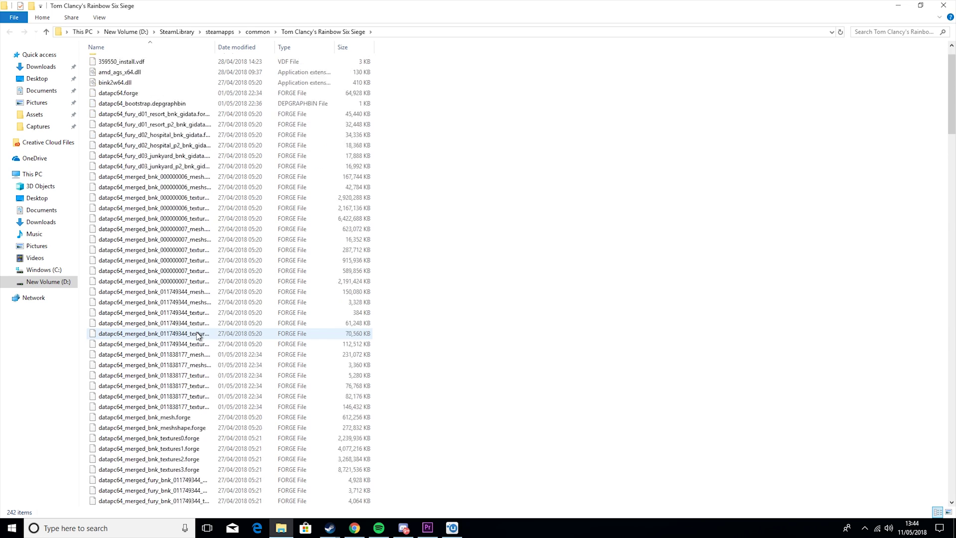
{"action": "scroll", "coordinate": [198, 349], "scroll_direction": "down", "scroll_amount": 8}
{"action": "left_click_drag", "start_coordinate": [951, 239], "coordinate": [911, 486]}
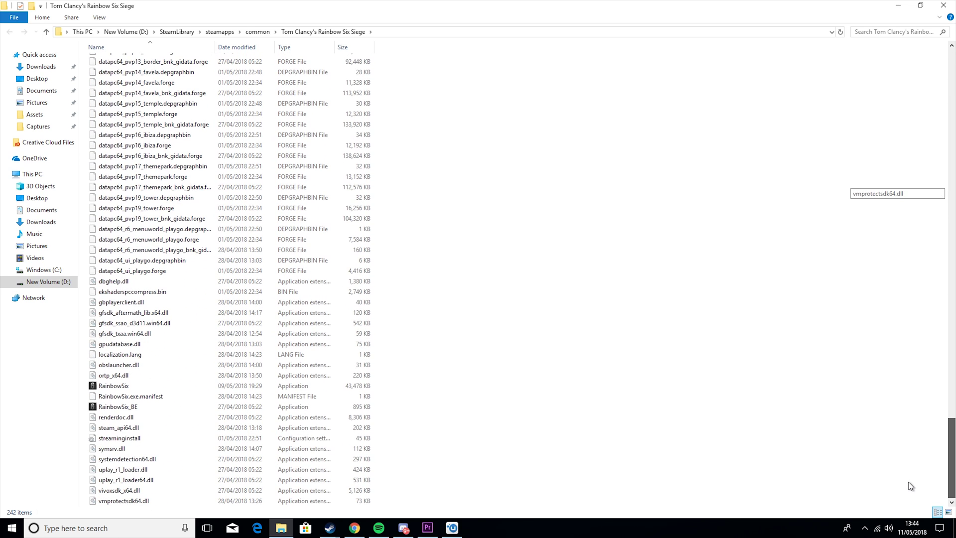
- Review the compatibility settings of the RainbowSix application, including high DPI scaling override and full-screen optimisations, and accept them
{"action": "right_click", "coordinate": [128, 388]}
{"action": "left_click", "coordinate": [169, 379]}
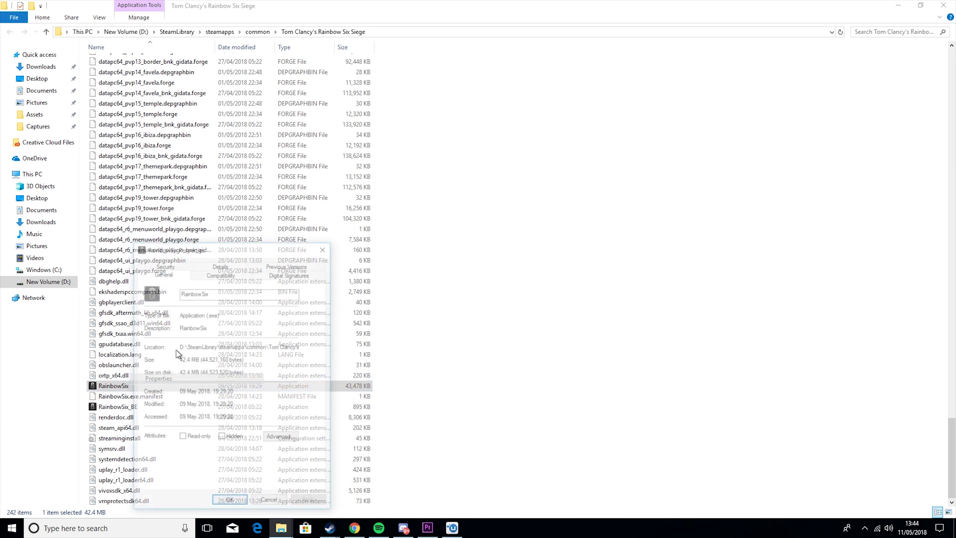
{"action": "left_click", "coordinate": [222, 273]}
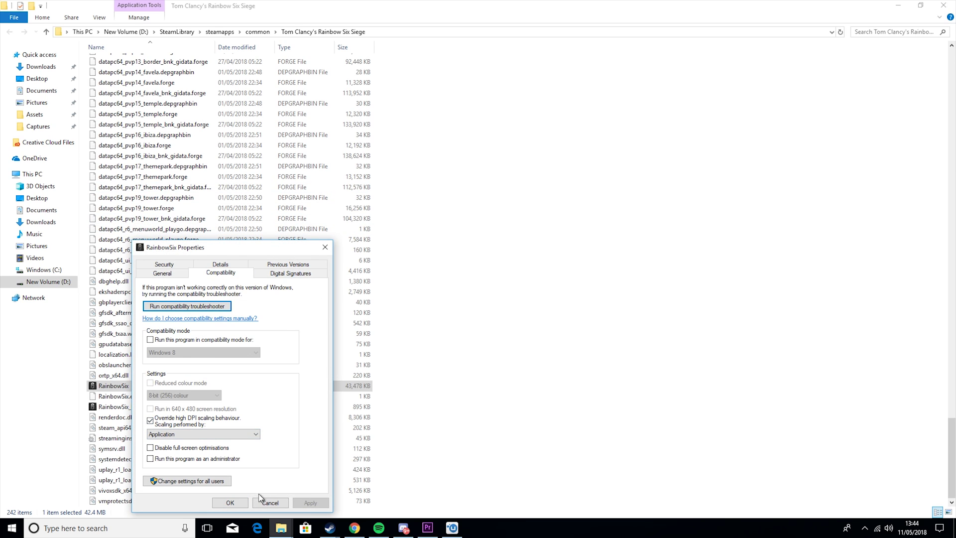
{"action": "left_click", "coordinate": [230, 502]}
- Review the compatibility settings of the RainbowSix_BE application and leave its properties without changes
{"action": "left_click", "coordinate": [133, 407]}
{"action": "right_click", "coordinate": [135, 409]}
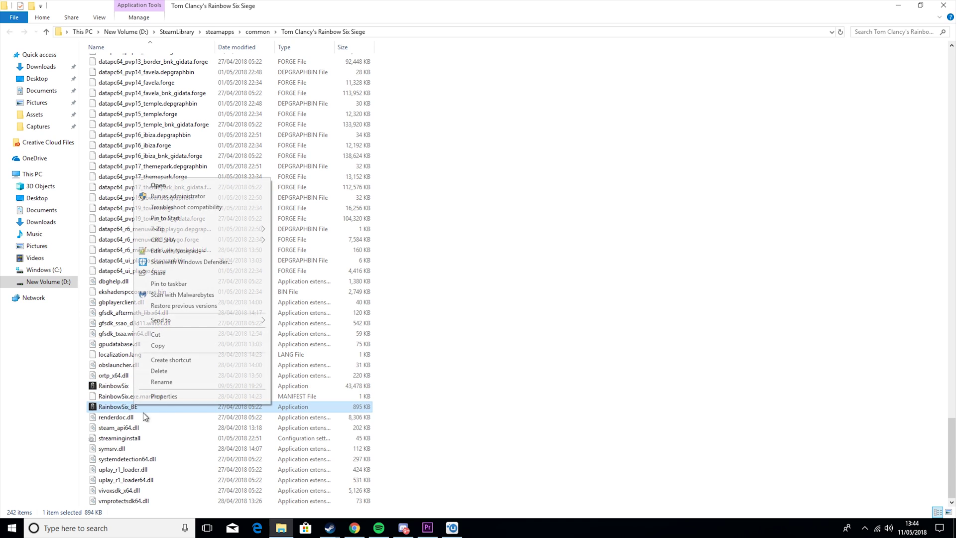
{"action": "left_click", "coordinate": [175, 396]}
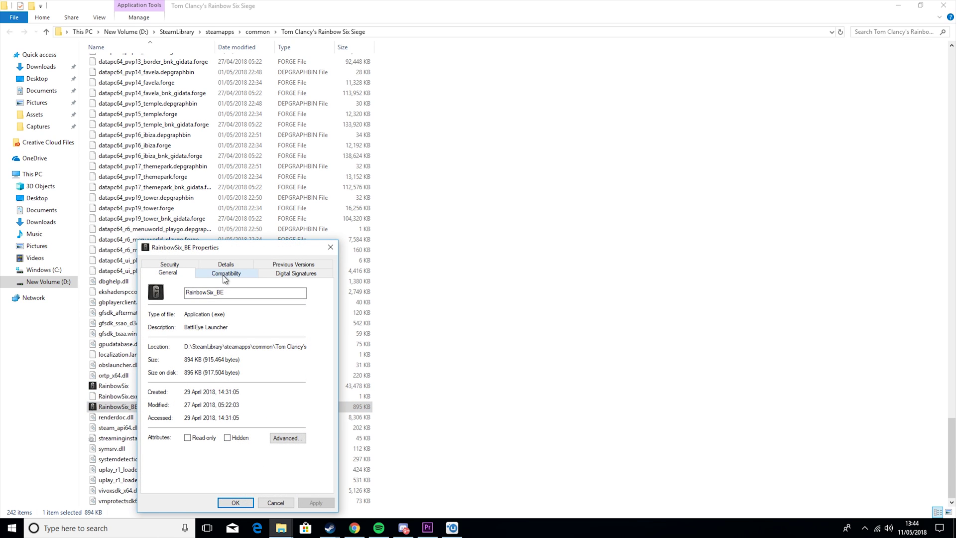
{"action": "left_click", "coordinate": [225, 277]}
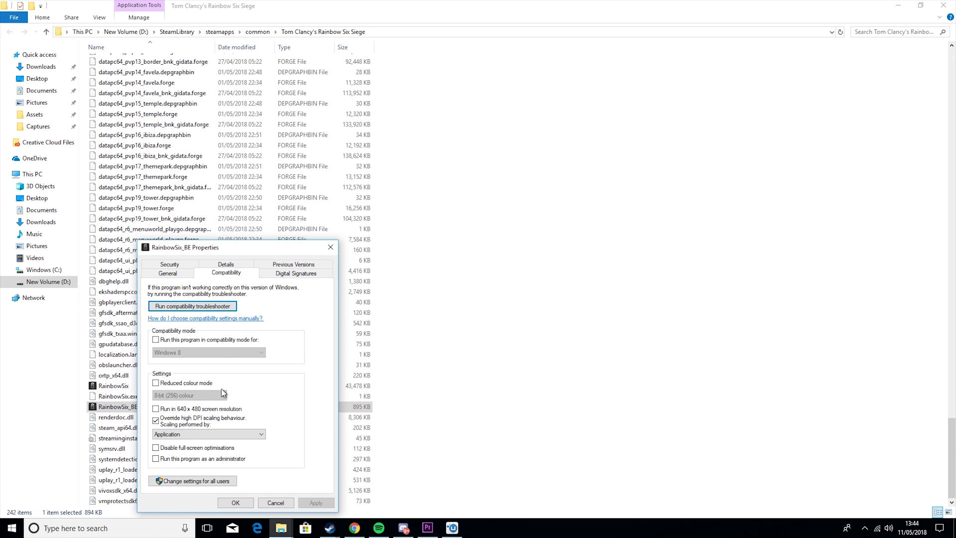
{"action": "left_click", "coordinate": [273, 503]}
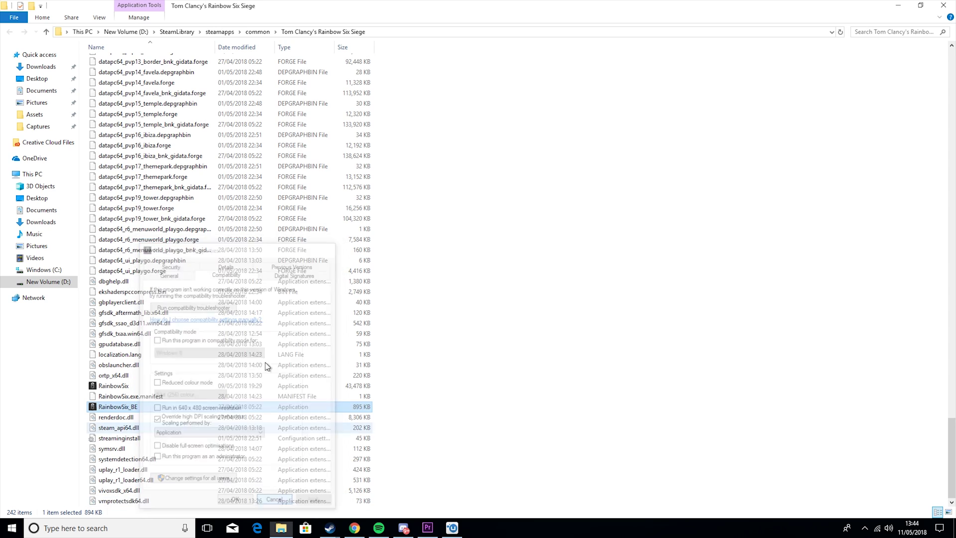
- Close the game folder and switch to Uplay to view the launch argument settings of Rainbow Six Siege
{"action": "left_click", "coordinate": [944, 5]}
{"action": "left_click", "coordinate": [452, 527]}
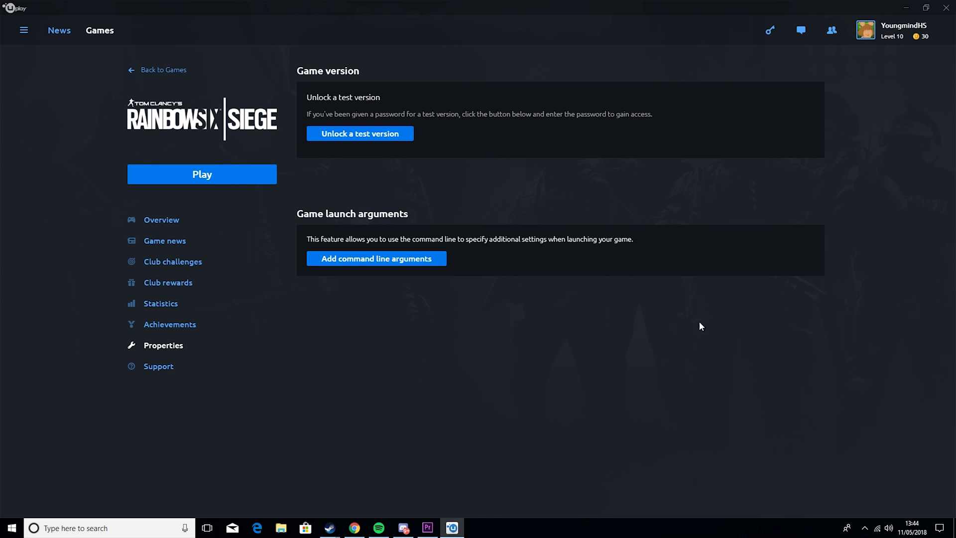
- Switch to File Explorer and start Disk Clean-up for the Windows (C:) drive from its properties
{"action": "left_click", "coordinate": [281, 528]}
{"action": "left_click", "coordinate": [161, 31]}
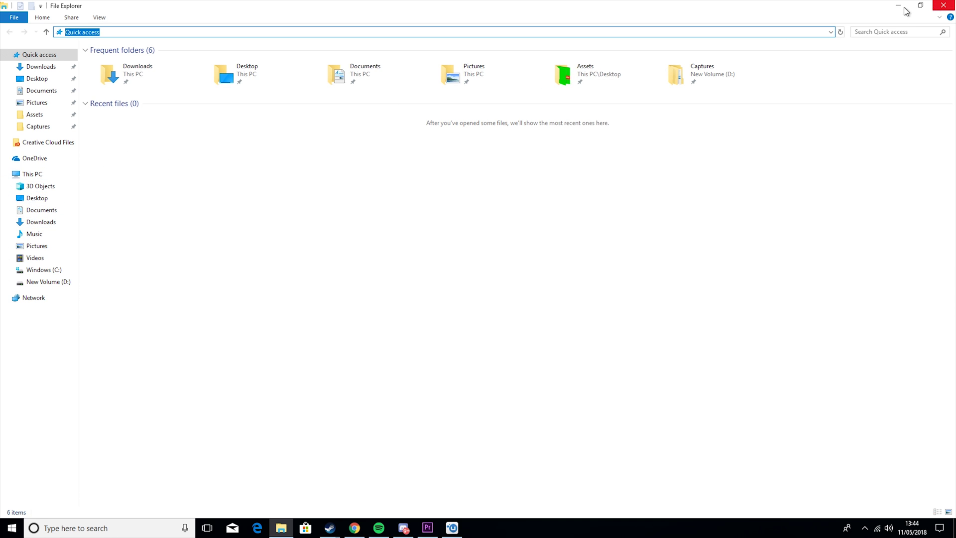
{"action": "left_click", "coordinate": [38, 176]}
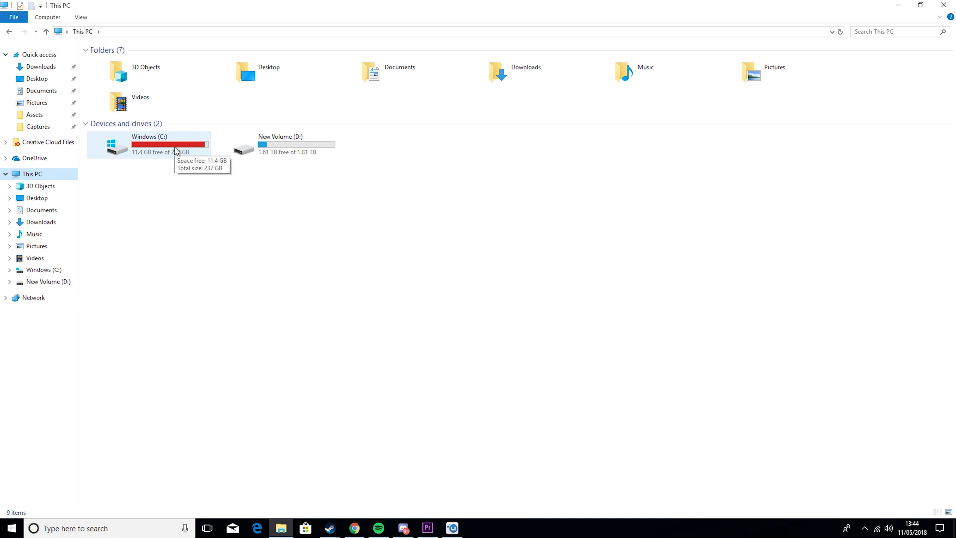
{"action": "right_click", "coordinate": [175, 151]}
{"action": "left_click", "coordinate": [209, 337]}
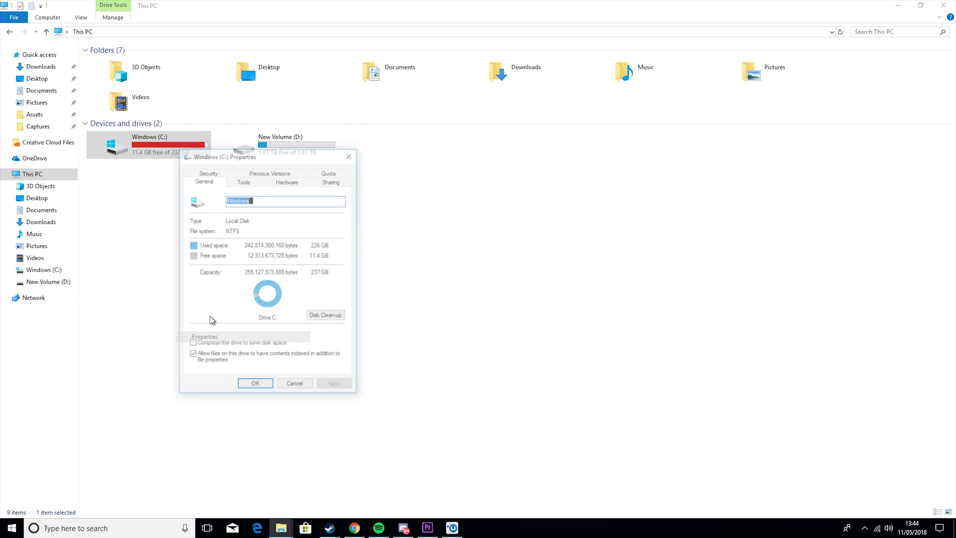
{"action": "left_click", "coordinate": [328, 315]}
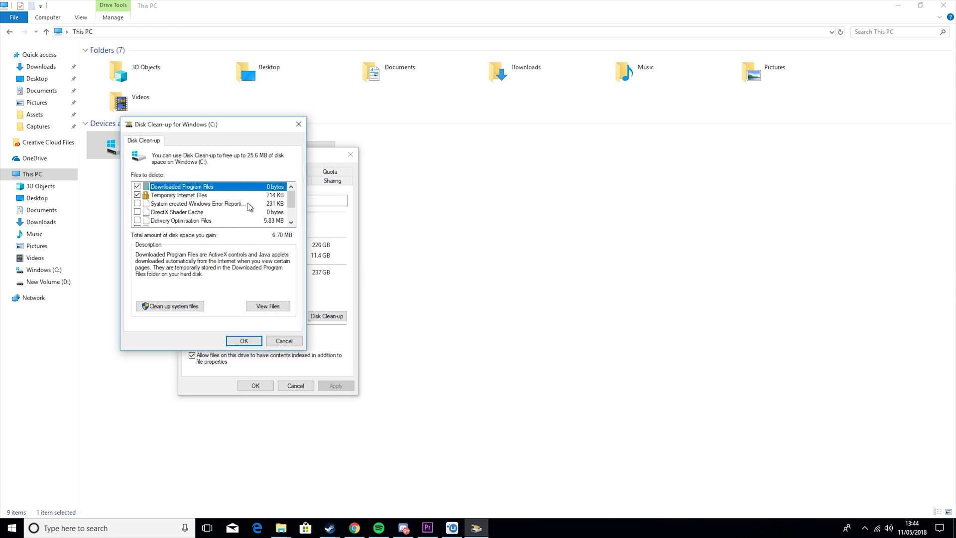
- Include Temporary files, Thumbnails, Recycle Bin and system-created Windows error reports in the clean-up, excluding DirectX Shader Cache and Delivery Optimisation Files
{"action": "scroll", "coordinate": [291, 209], "scroll_direction": "down", "scroll_amount": 1}
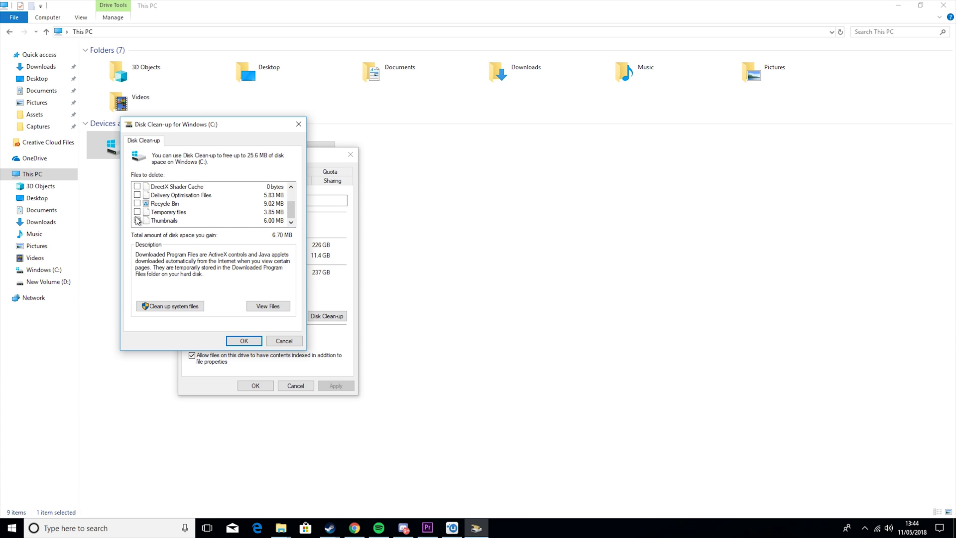
{"action": "left_click", "coordinate": [137, 212]}
{"action": "left_click", "coordinate": [141, 220]}
{"action": "left_click", "coordinate": [137, 220]}
{"action": "left_click", "coordinate": [137, 203]}
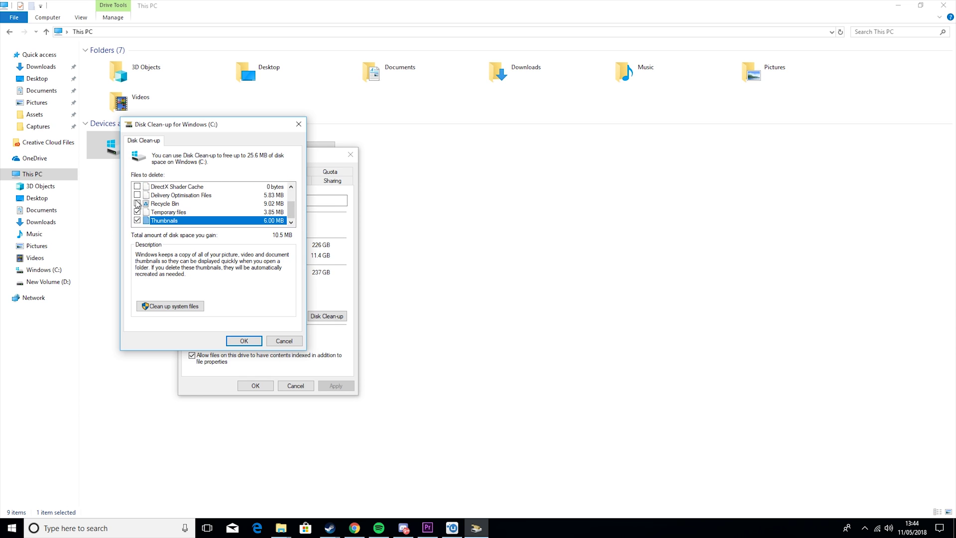
{"action": "left_click", "coordinate": [137, 195]}
{"action": "left_click", "coordinate": [137, 186]}
{"action": "scroll", "coordinate": [139, 195], "scroll_direction": "up", "scroll_amount": 1}
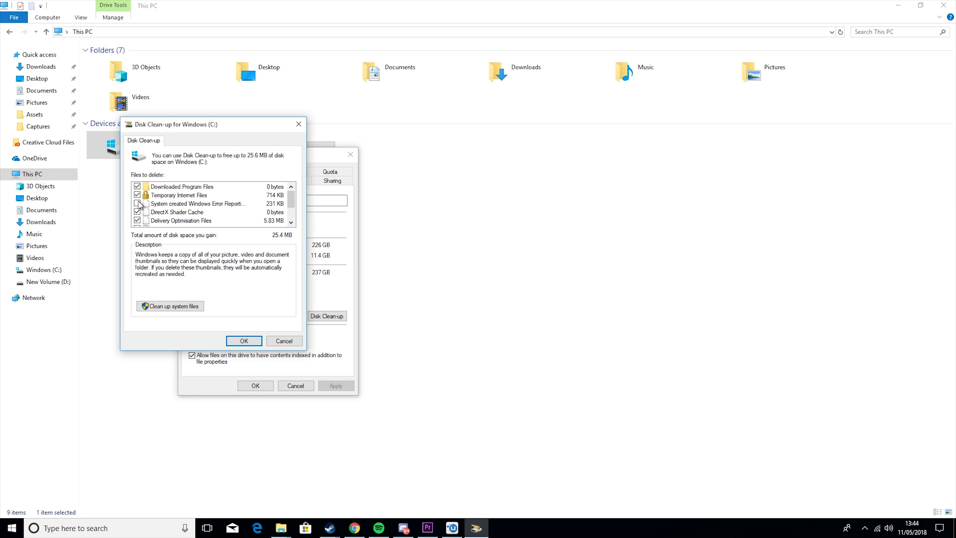
{"action": "left_click", "coordinate": [137, 220]}
- Run the clean-up of the Windows (C:) drive, permanently deleting the selected file categories
{"action": "left_click", "coordinate": [258, 341]}
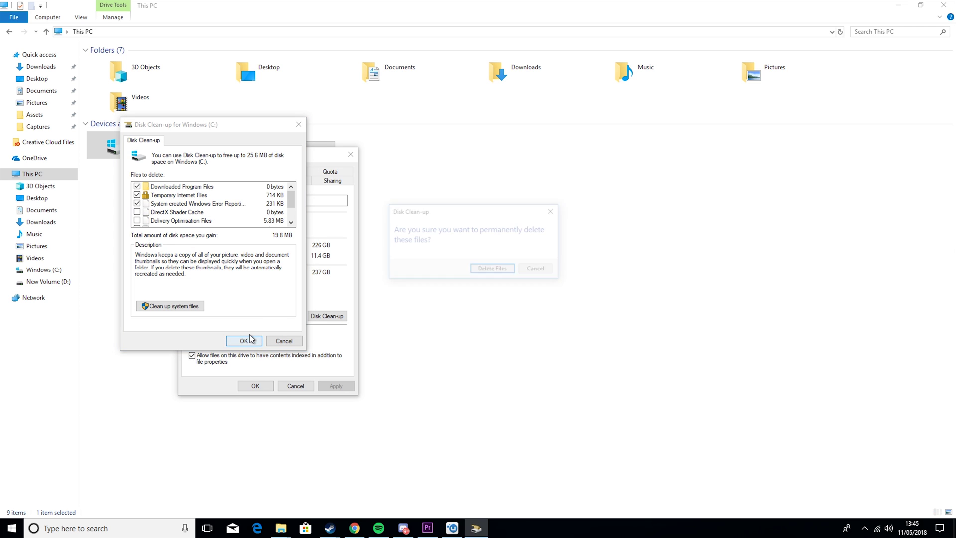
{"action": "left_click", "coordinate": [486, 270]}
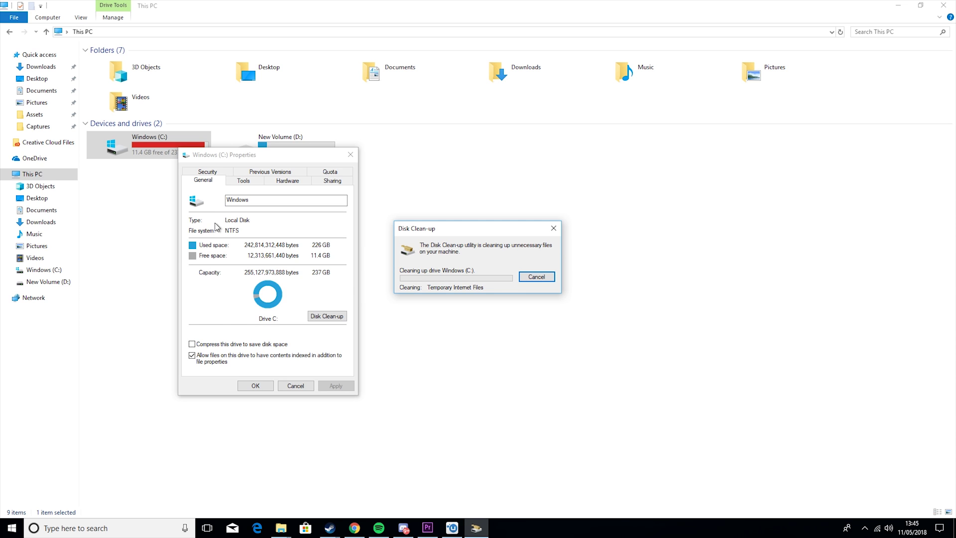
{"action": "left_click_drag", "start_coordinate": [413, 228], "coordinate": [440, 189]}
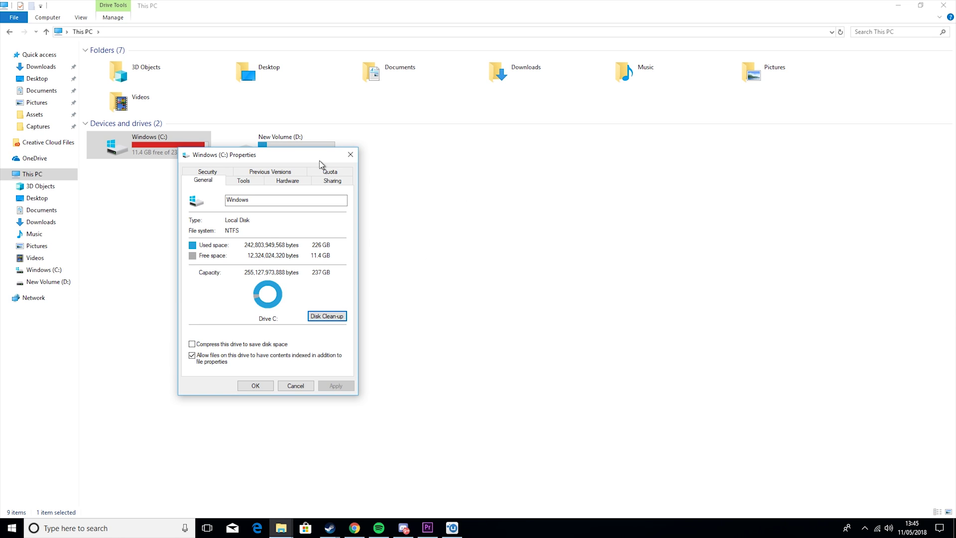
- Scan the Windows (C:) drive for file system errors and close the scan report
{"action": "left_click", "coordinate": [237, 184]}
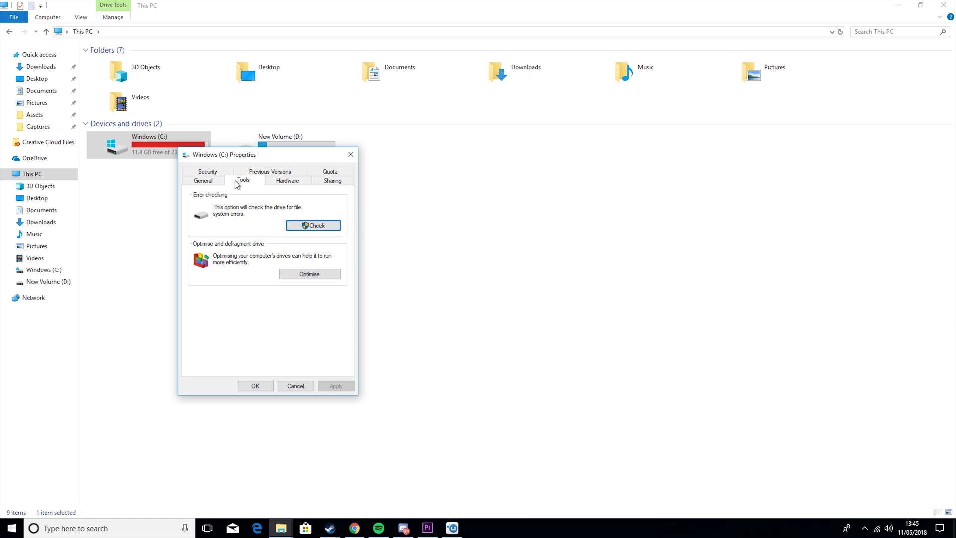
{"action": "left_click", "coordinate": [314, 227]}
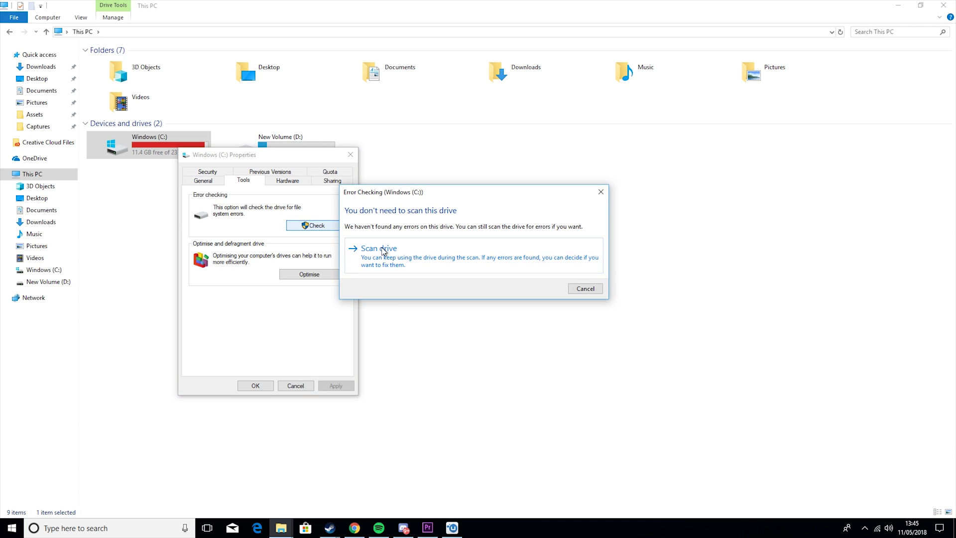
{"action": "left_click", "coordinate": [383, 249]}
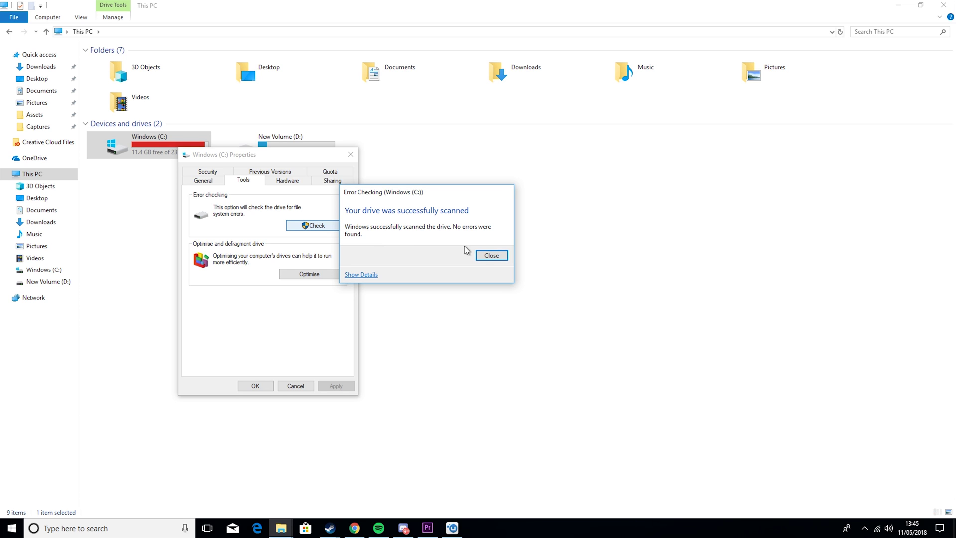
{"action": "left_click", "coordinate": [492, 256]}
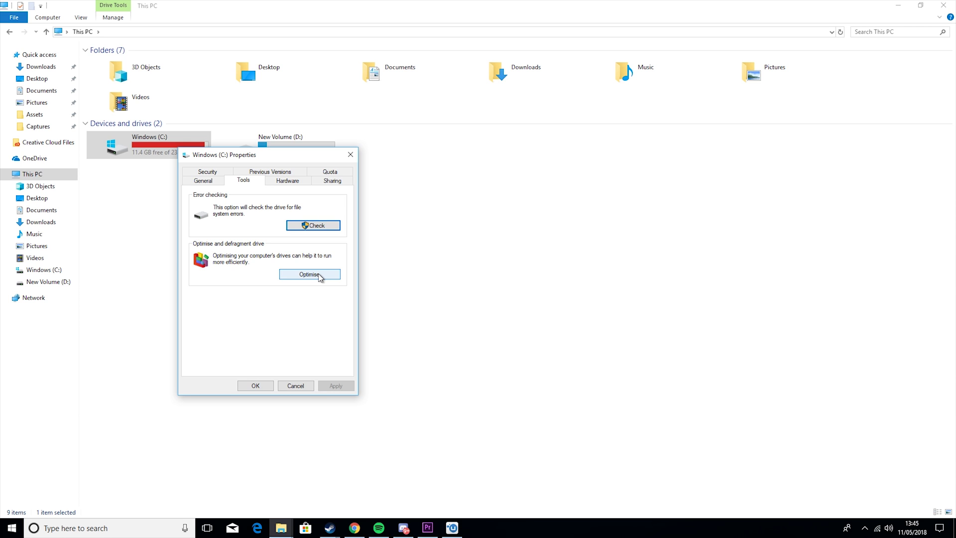
- Optimise the New Volume (D:) hard disk drive, and close Optimise Drives and the Windows (C:) properties
{"action": "left_click", "coordinate": [321, 275]}
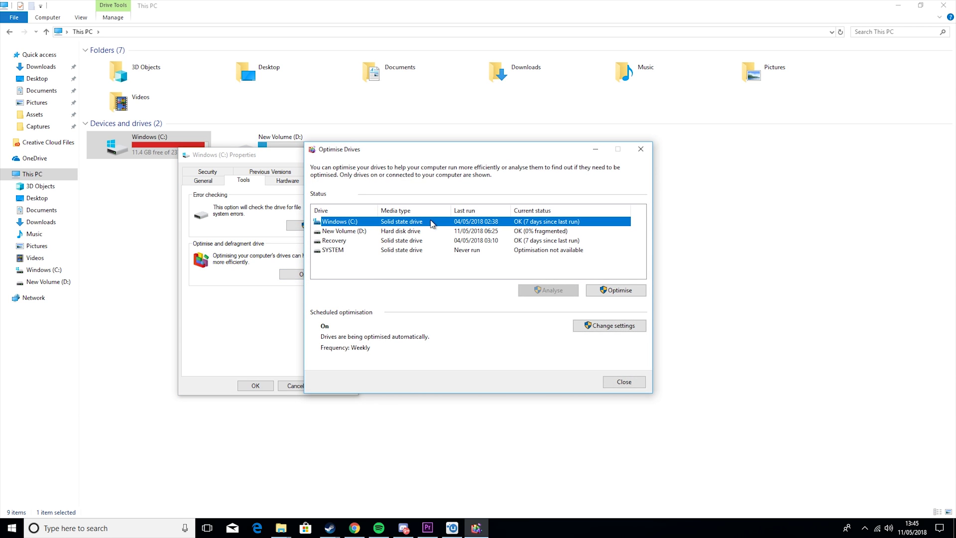
{"action": "left_click", "coordinate": [392, 232]}
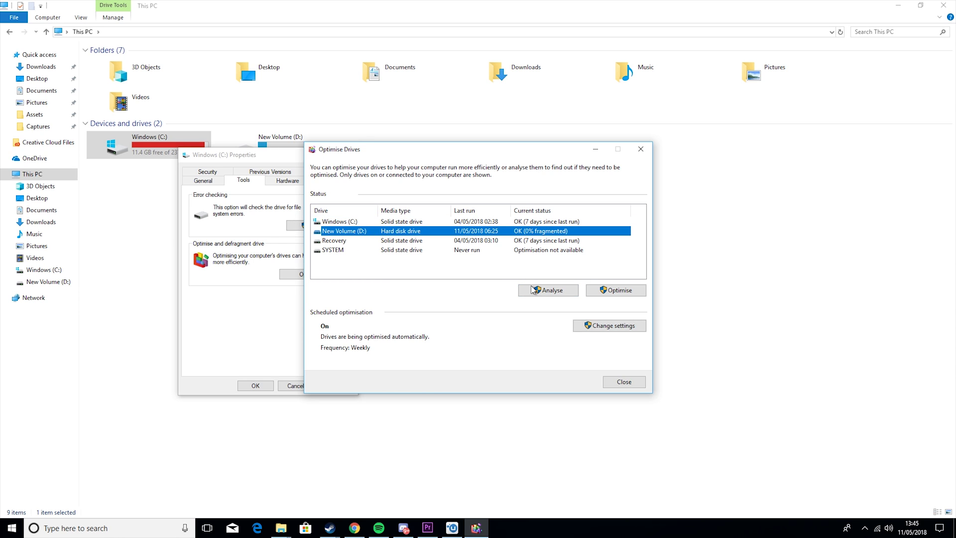
{"action": "left_click", "coordinate": [623, 291]}
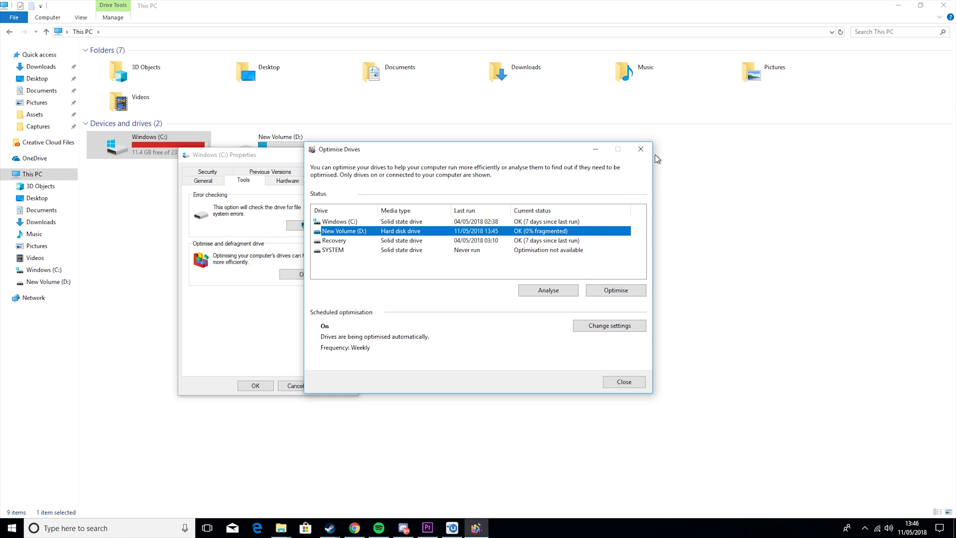
{"action": "left_click", "coordinate": [641, 149]}
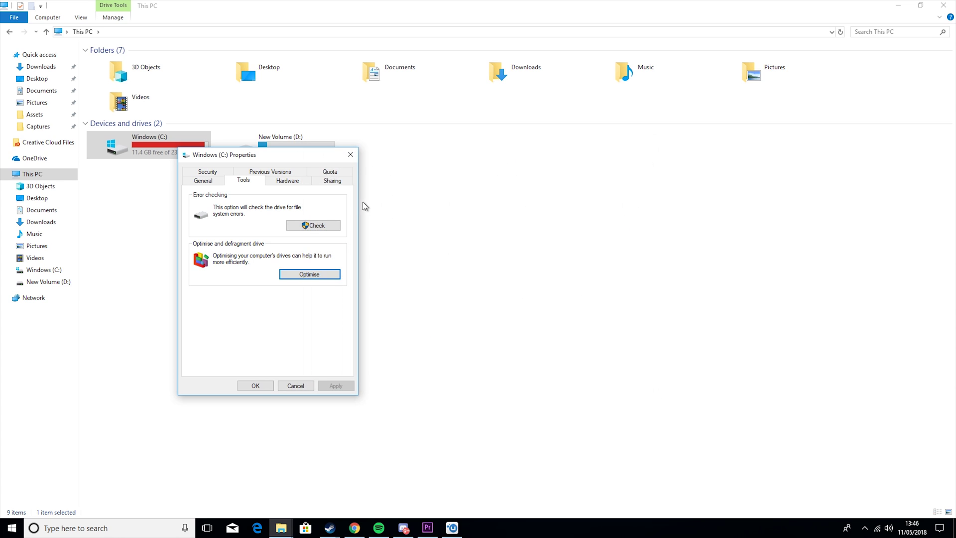
{"action": "left_click", "coordinate": [351, 155]}
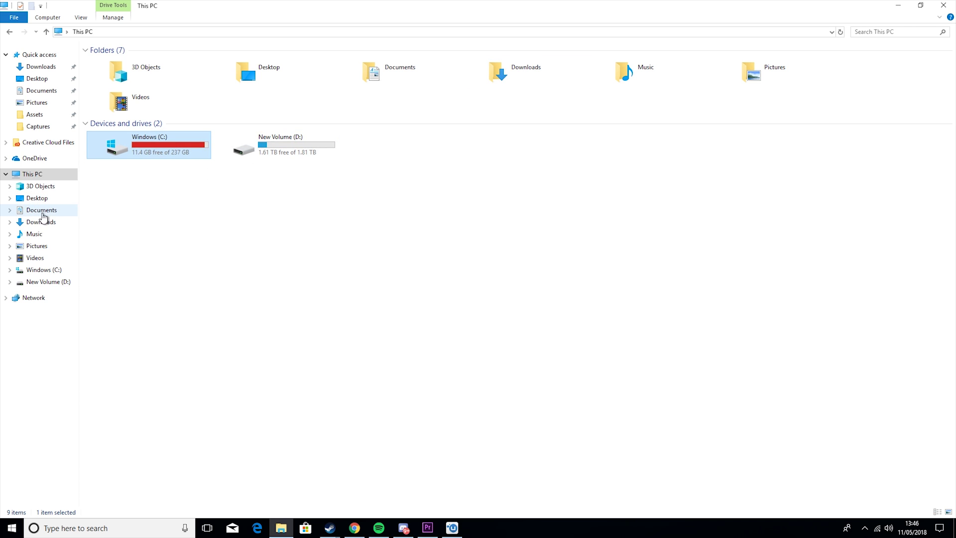
- Open the GameSettings file from the ID-named subfolder of Rainbow Six - Siege under My Games in Documents
{"action": "left_click", "coordinate": [42, 210]}
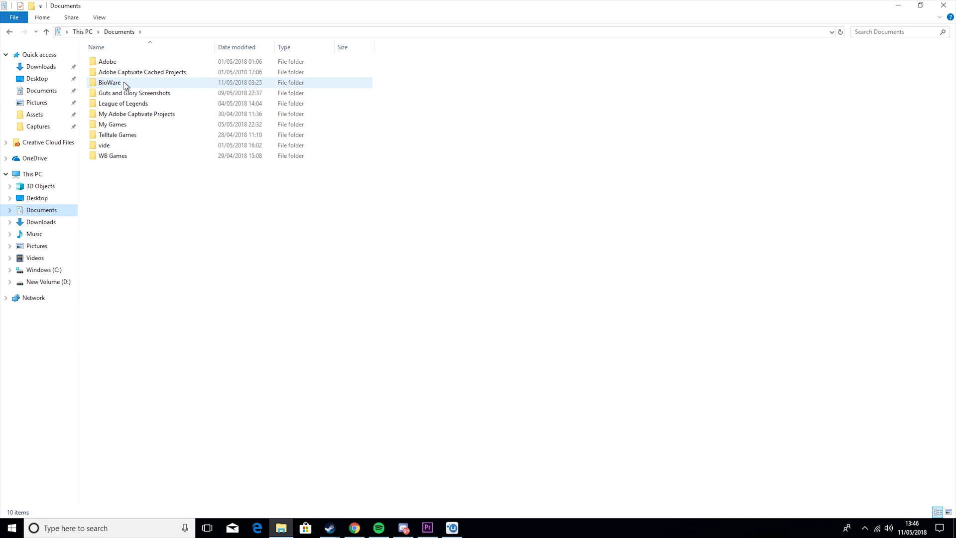
{"action": "double_click", "coordinate": [132, 124]}
{"action": "double_click", "coordinate": [154, 87]}
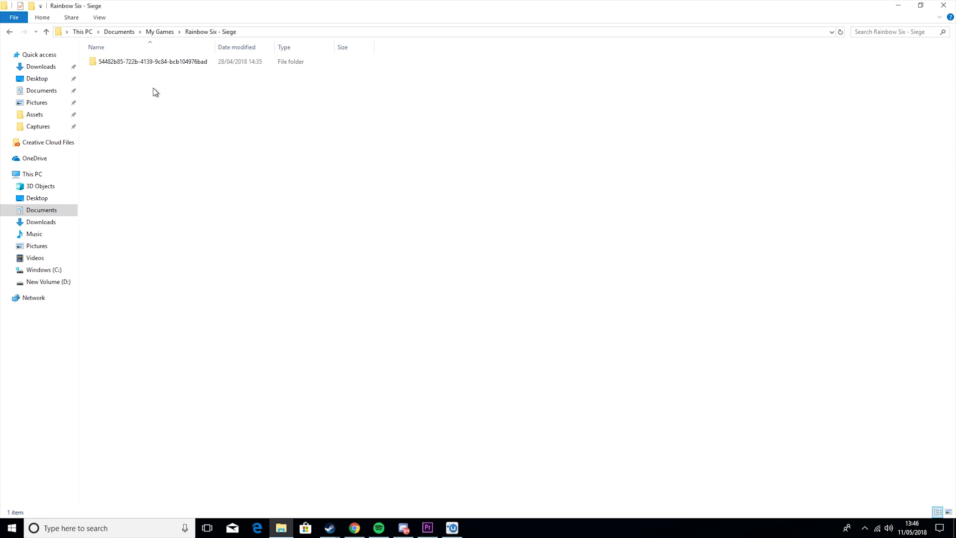
{"action": "double_click", "coordinate": [150, 62]}
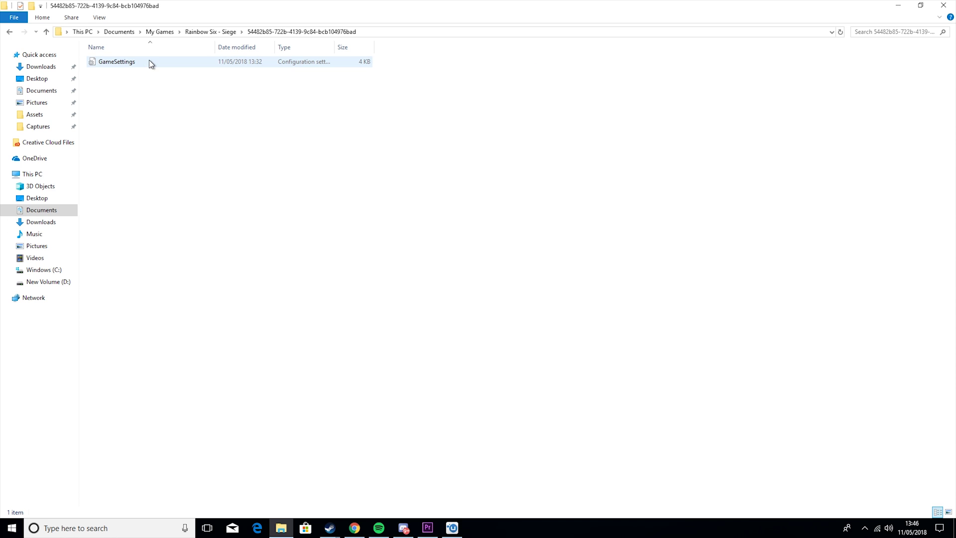
{"action": "double_click", "coordinate": [141, 63]}
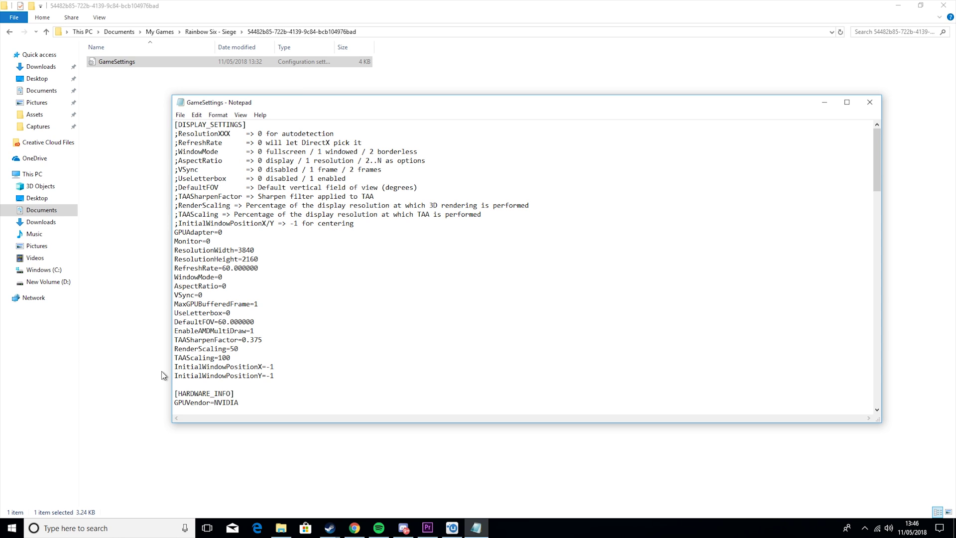
- Examine the TAASharpenFactor value in the display settings and close the GameSettings file without editing it
{"action": "scroll", "coordinate": [244, 293], "scroll_direction": "down", "scroll_amount": 2}
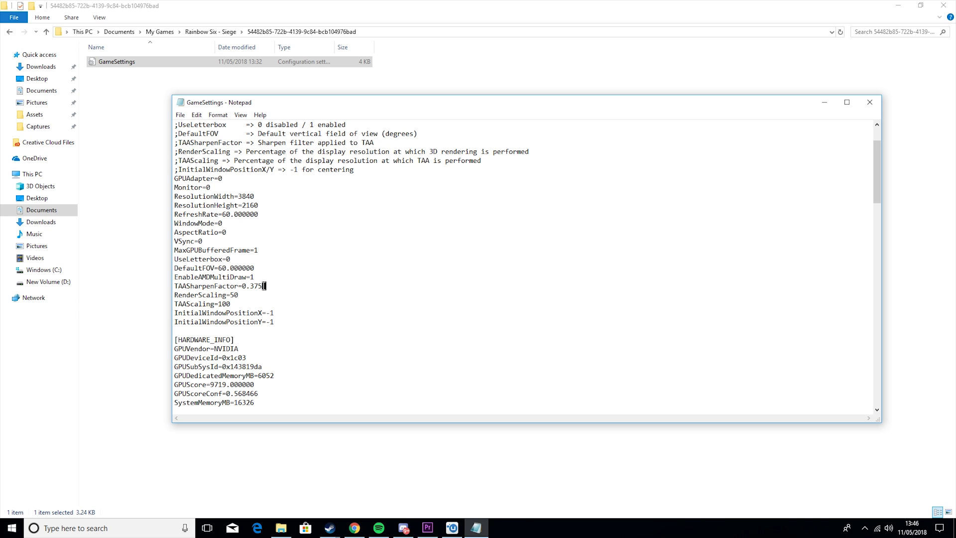
{"action": "mouse_move", "coordinate": [264, 286]}
{"action": "left_mouse_down"}
{"action": "mouse_move", "coordinate": [259, 275]}
{"action": "mouse_move", "coordinate": [250, 287]}
{"action": "left_mouse_up"}
{"action": "left_click", "coordinate": [869, 104]}
- Close File Explorer, Uplay and the Rainbow Six Siege properties in Steam, and minimise Steam to reveal the desktop
{"action": "left_click", "coordinate": [944, 5]}
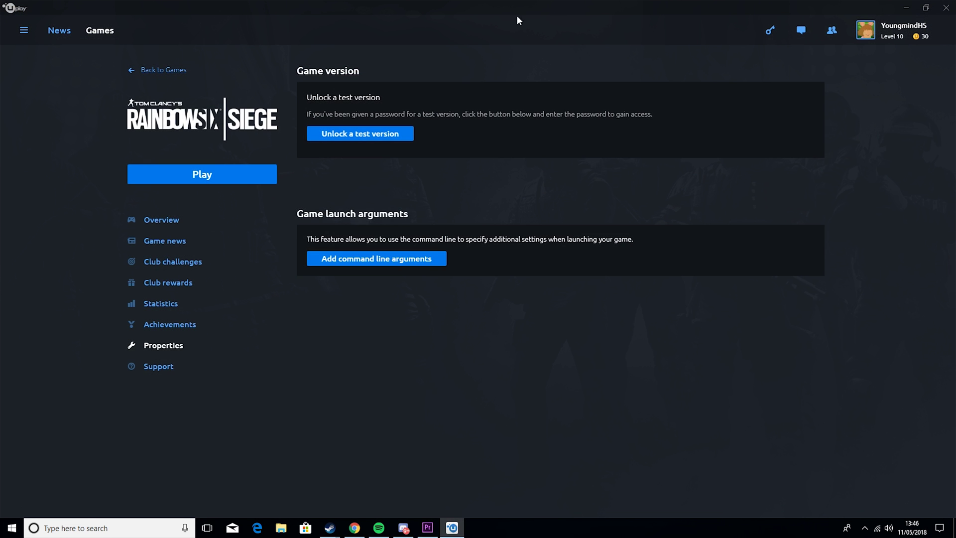
{"action": "left_click", "coordinate": [946, 8]}
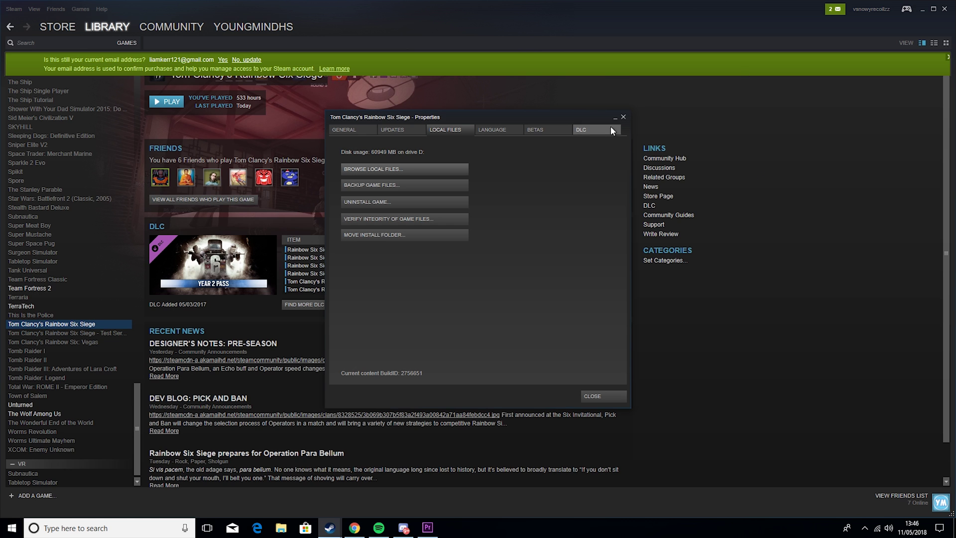
{"action": "left_click", "coordinate": [623, 116]}
{"action": "left_click", "coordinate": [922, 9]}
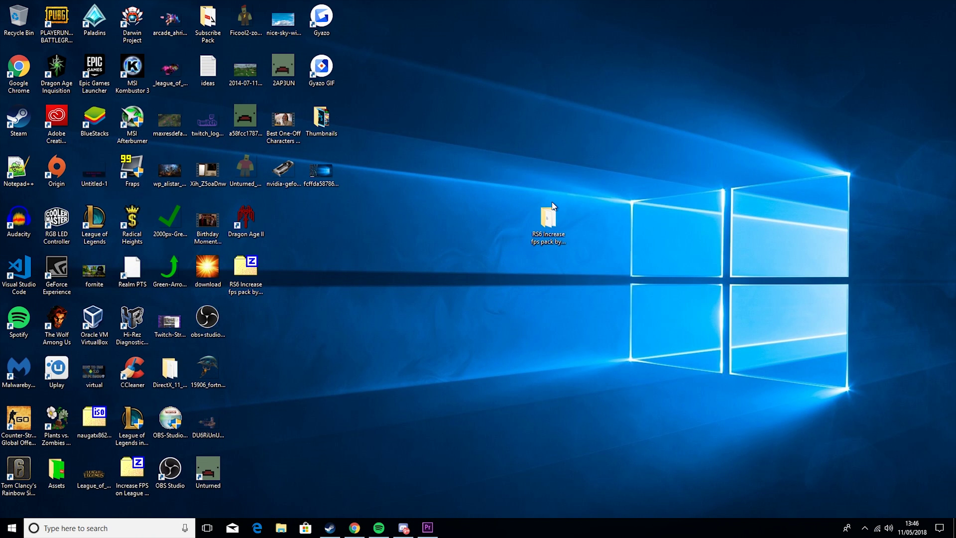
- Open the RS6 Increase fps pack folder from the desktop and launch the ccsetup542 installer, dismissing its permission request
{"action": "double_click", "coordinate": [548, 219]}
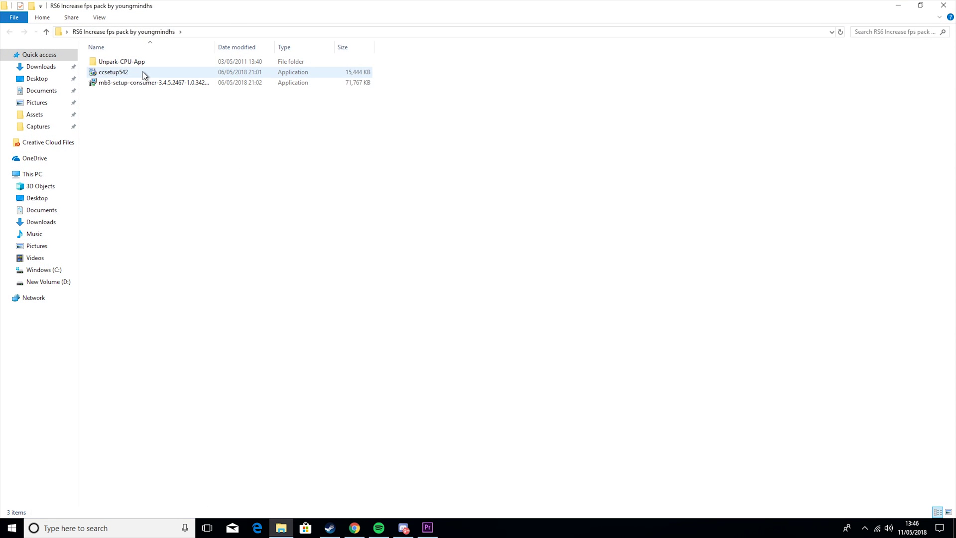
{"action": "double_click", "coordinate": [113, 73]}
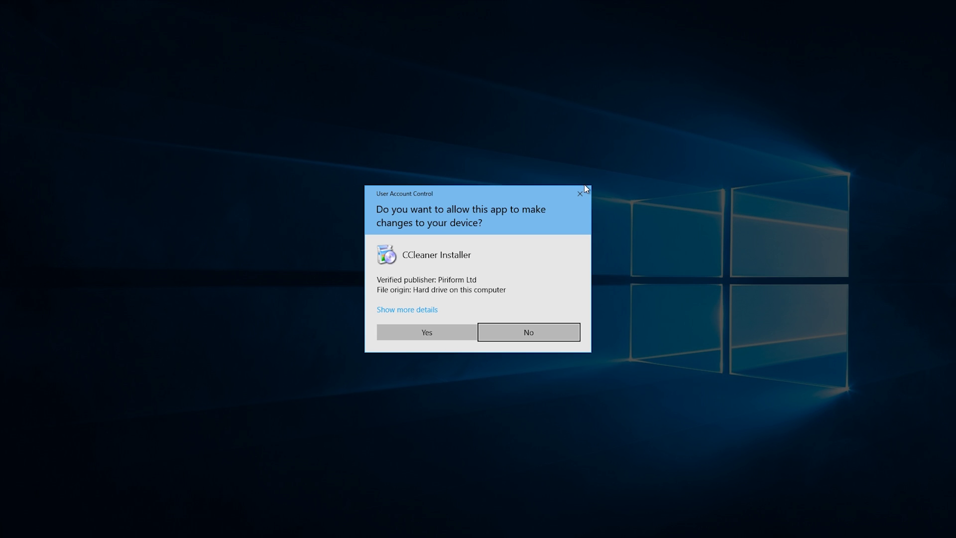
{"action": "left_click", "coordinate": [587, 191]}
- Find and launch the installed CCleaner, run its Cleaner with the preset selections, and close it
{"action": "left_click", "coordinate": [110, 518]}
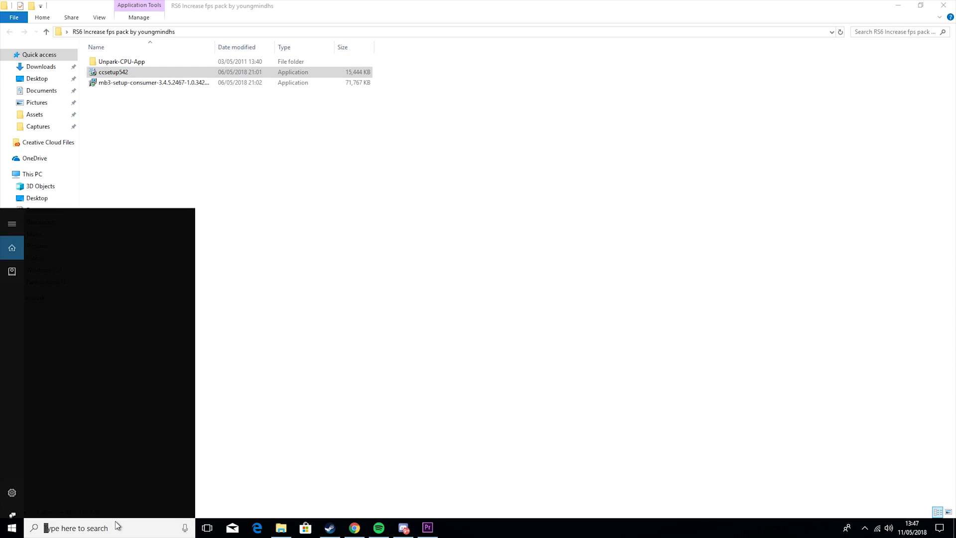
{"action": "type", "text": "ccleaner"}
{"action": "key", "text": "Return"}
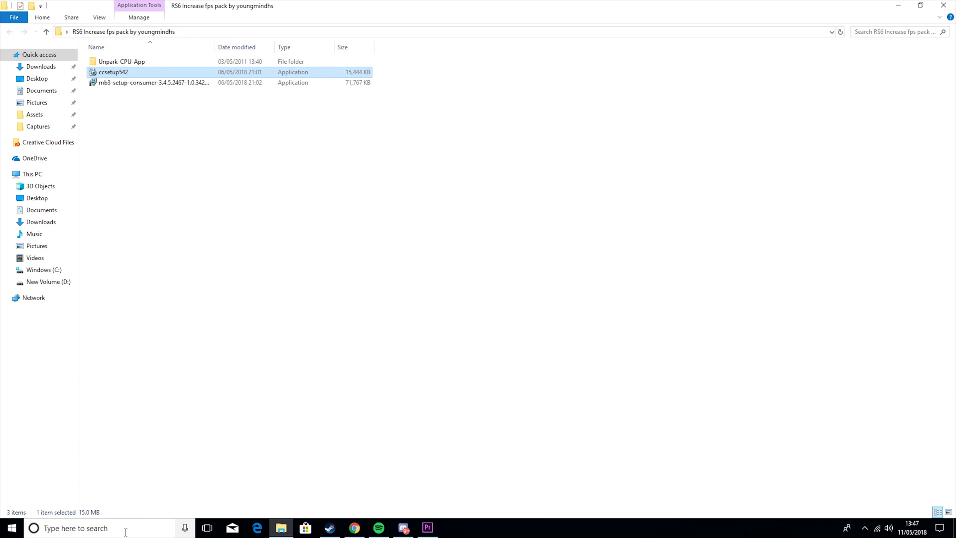
{"action": "left_click", "coordinate": [124, 530]}
{"action": "type", "text": "ccleaner"}
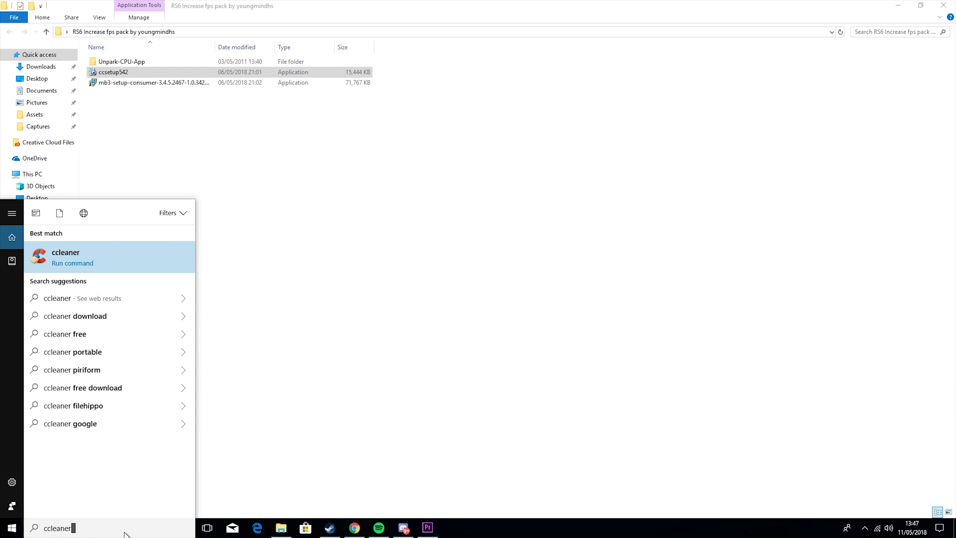
{"action": "key", "text": "Return"}
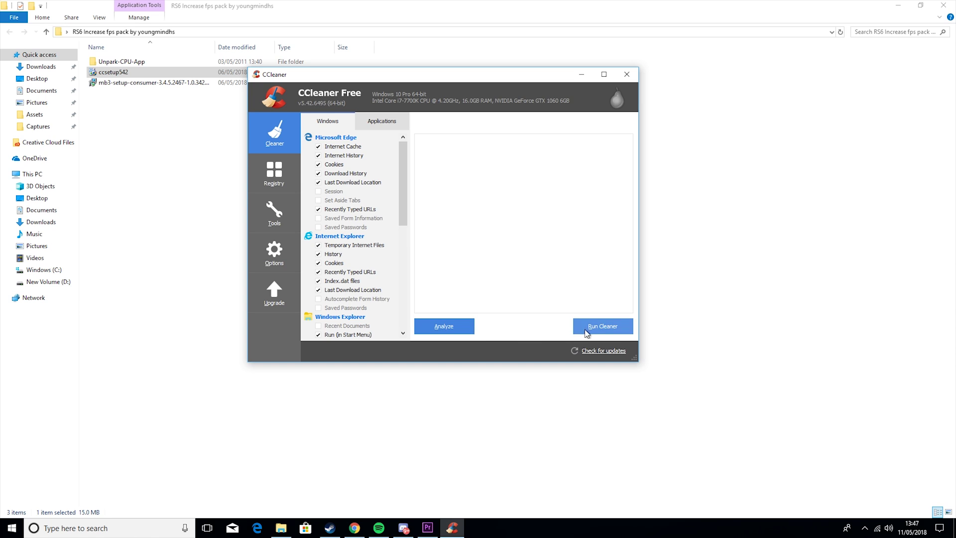
{"action": "left_click", "coordinate": [596, 325]}
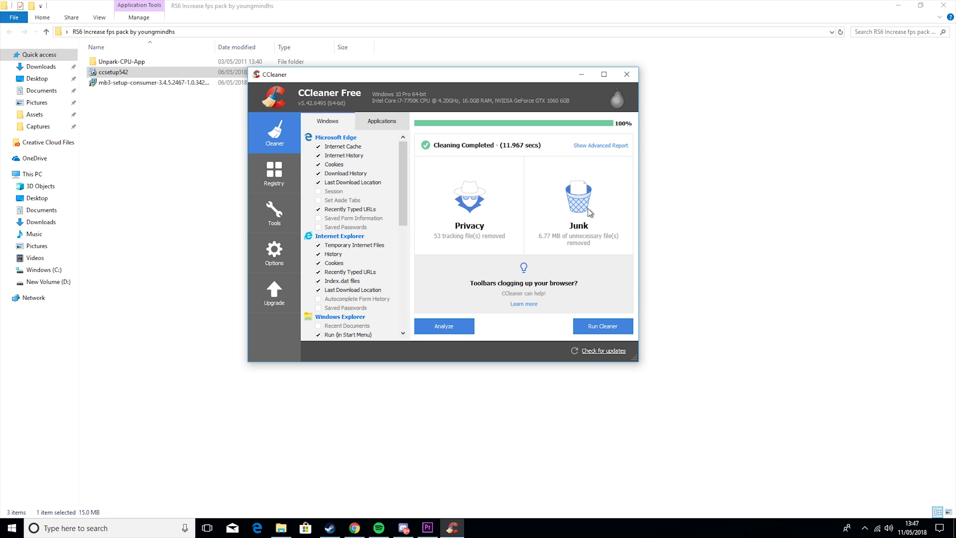
{"action": "left_click", "coordinate": [637, 76]}
- Start the mb3-setup-consumer installer, dismiss its permission request, and launch the installed Malwarebytes instead
{"action": "double_click", "coordinate": [146, 83]}
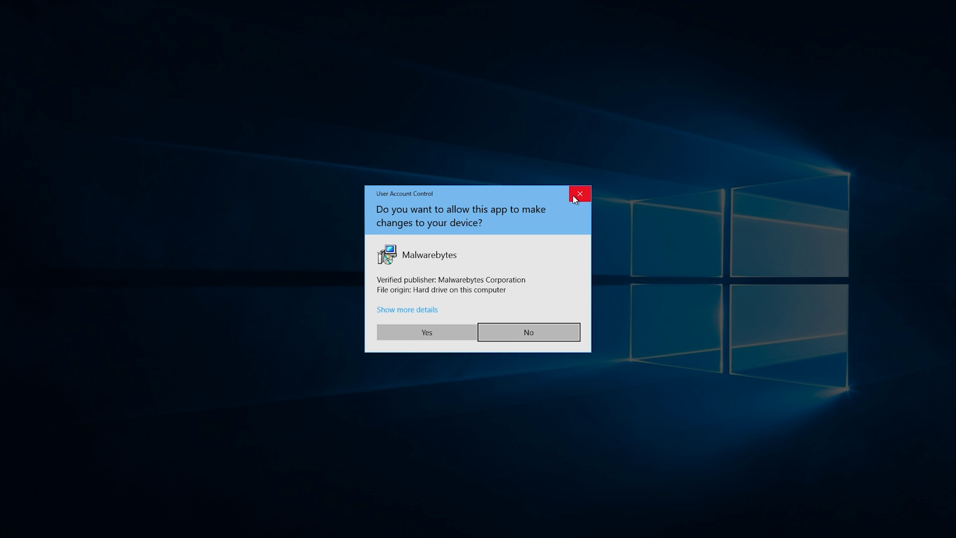
{"action": "left_click", "coordinate": [579, 194]}
{"action": "left_click", "coordinate": [111, 529]}
{"action": "type", "text": "mal"}
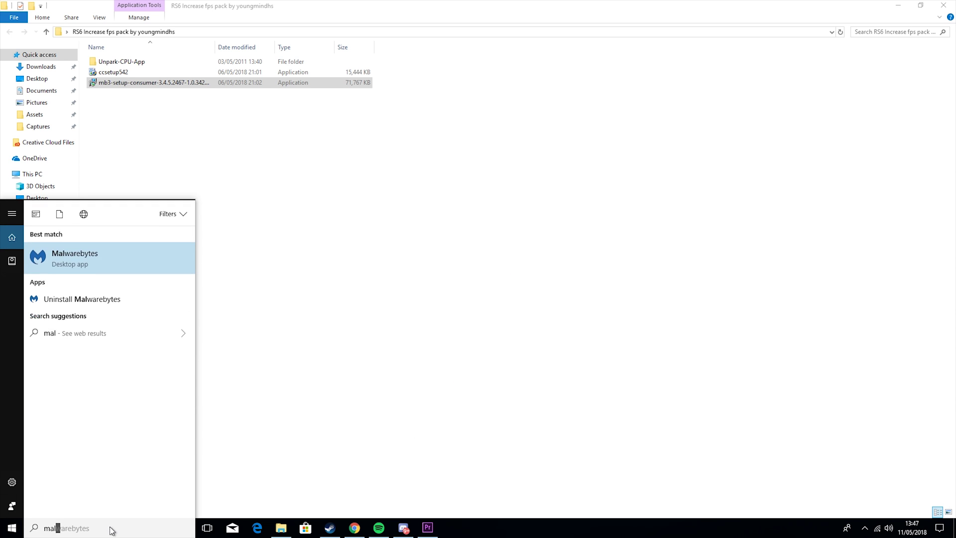
{"action": "type", "text": "war"}
{"action": "key", "text": "Return"}
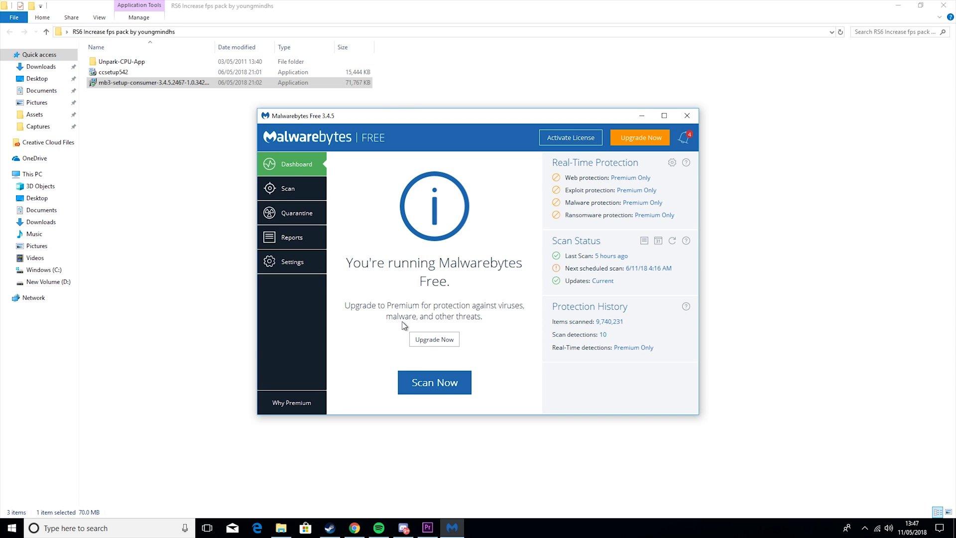
- Start a Threat Scan in Malwarebytes and return to the fps pack folder while it runs
{"action": "left_click", "coordinate": [300, 190]}
{"action": "left_click", "coordinate": [485, 393]}
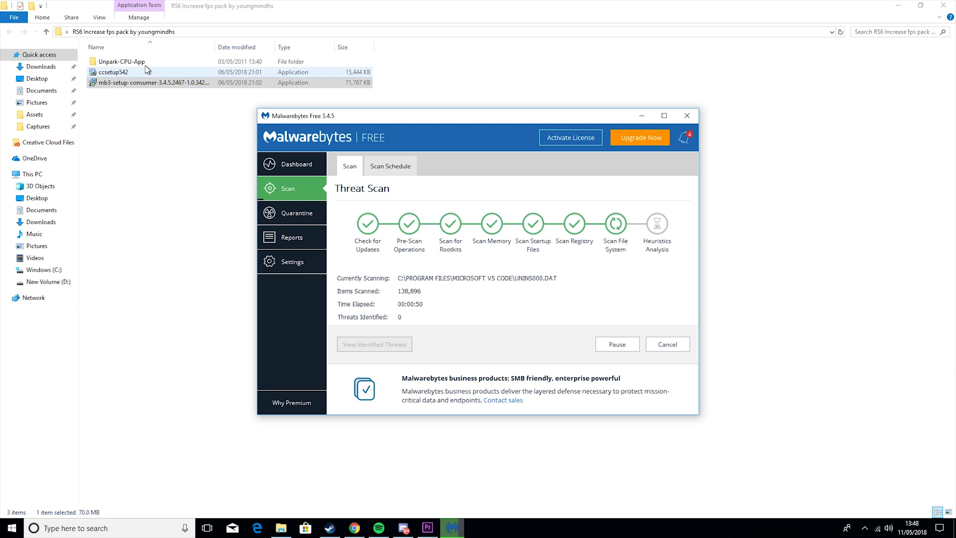
{"action": "left_click", "coordinate": [146, 137]}
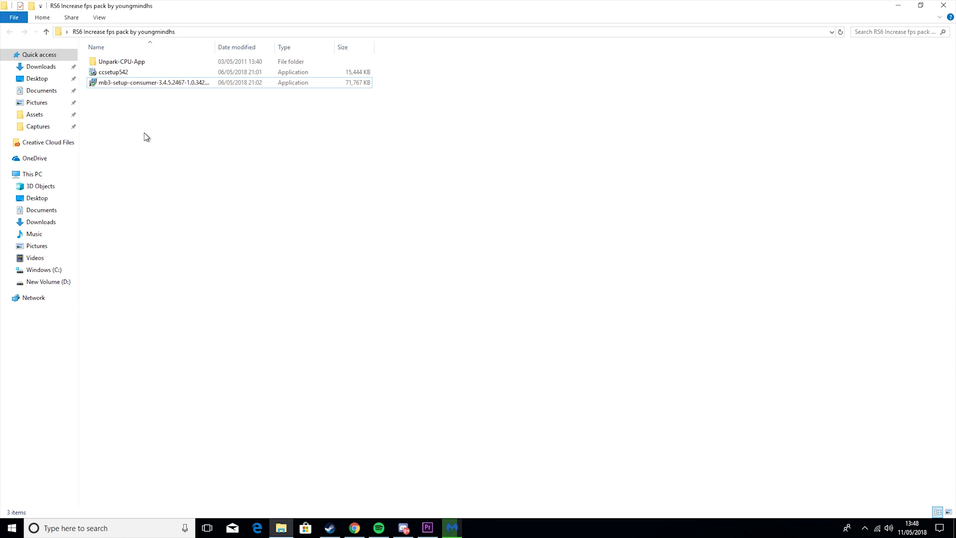
- Run UnparkCPU from the Unpark-CPU-App folder, allow it to make changes, and start checking the parked CPU status
{"action": "double_click", "coordinate": [148, 62]}
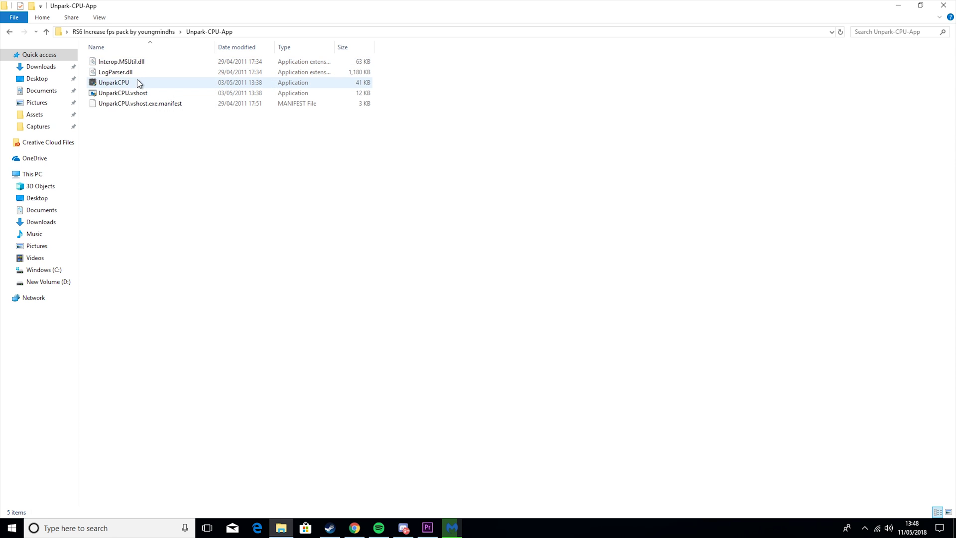
{"action": "double_click", "coordinate": [139, 83]}
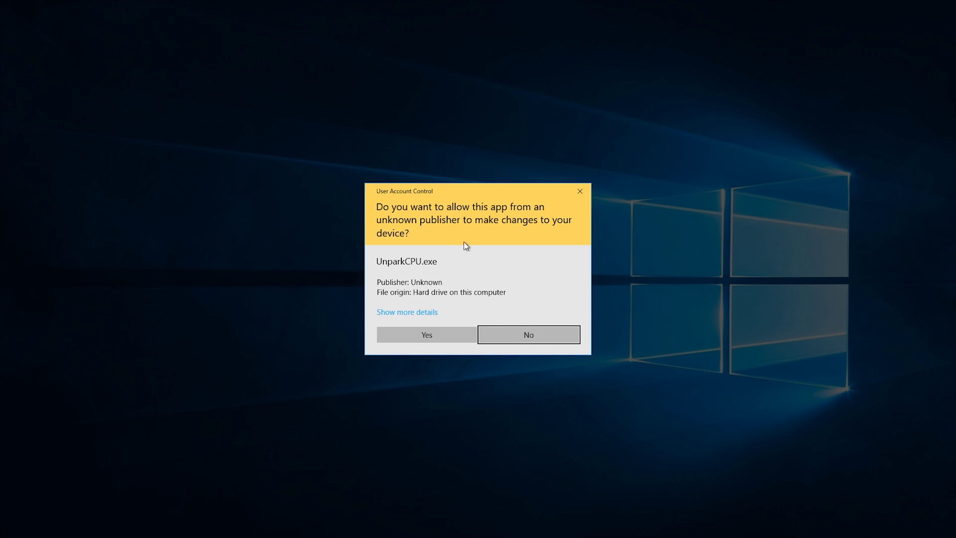
{"action": "left_click", "coordinate": [439, 340]}
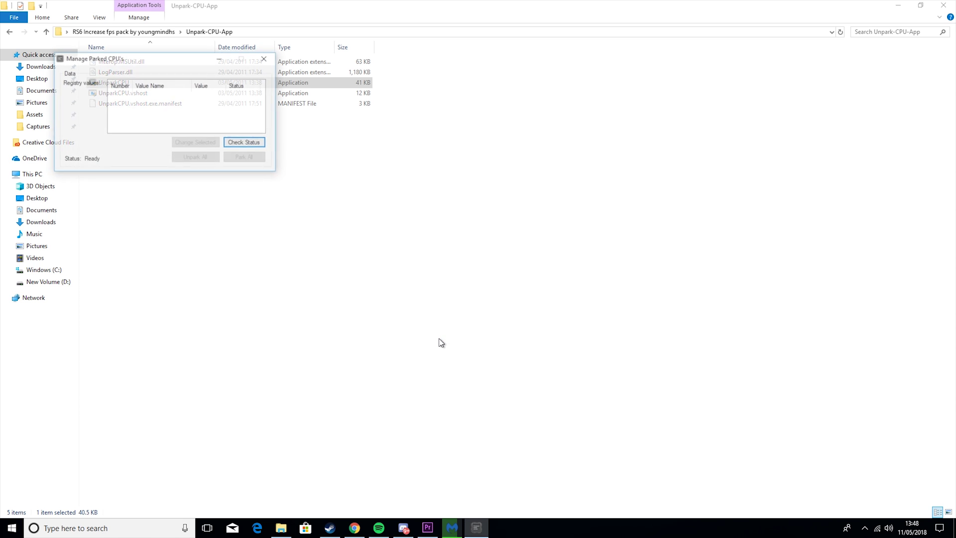
{"action": "left_click", "coordinate": [245, 143]}
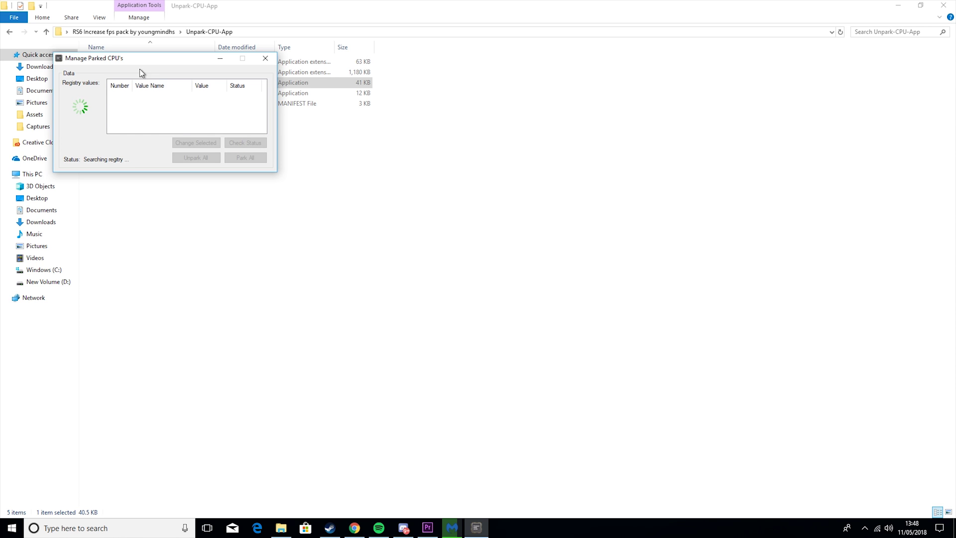
{"action": "left_click_drag", "start_coordinate": [140, 58], "coordinate": [453, 179]}
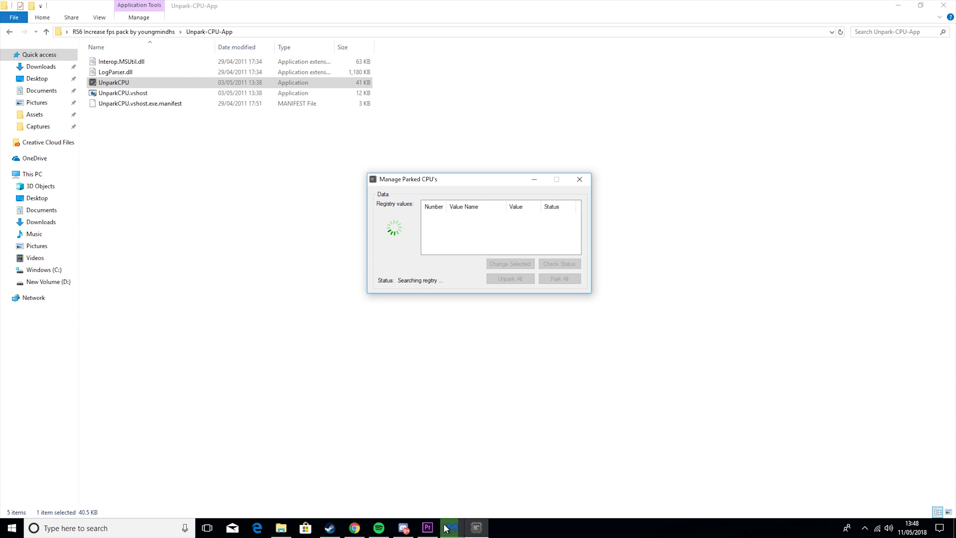
{"action": "mouse_move", "coordinate": [446, 528]}
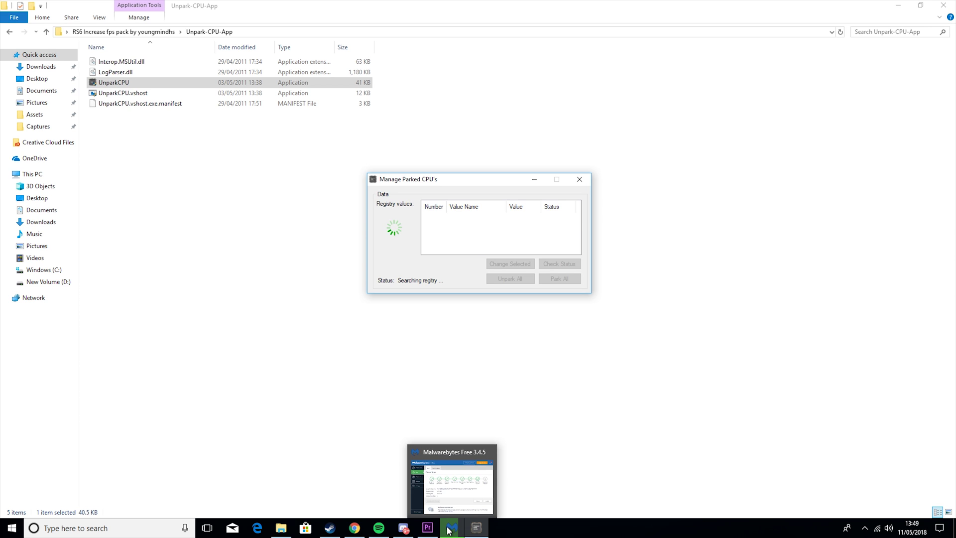
- Switch to Malwarebytes and permanently delete all items held in quarantine
{"action": "left_click", "coordinate": [449, 531]}
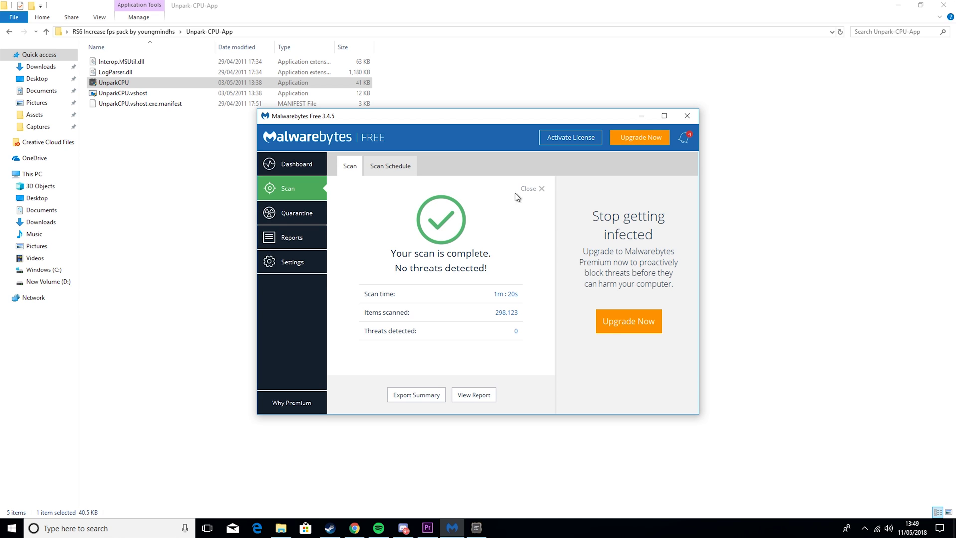
{"action": "left_click", "coordinate": [304, 219]}
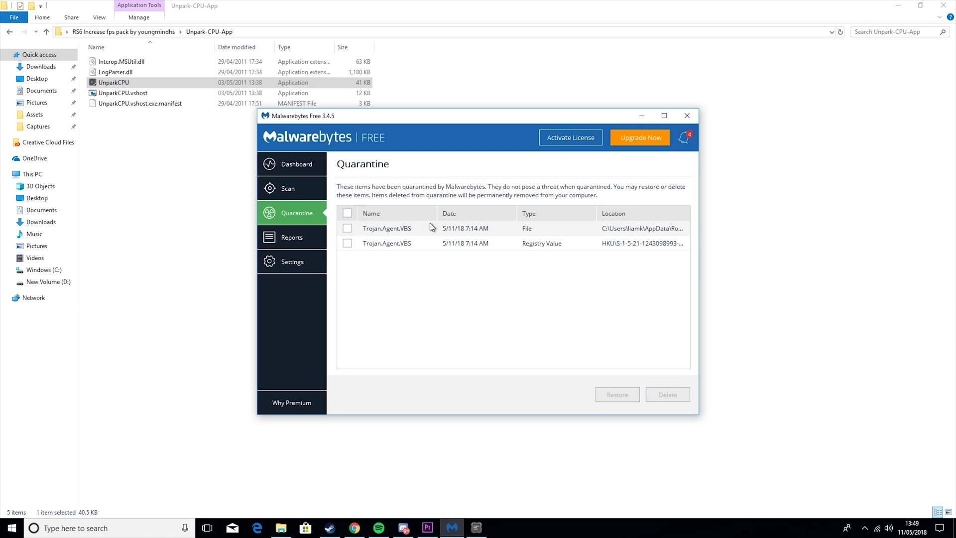
{"action": "left_click", "coordinate": [352, 212]}
{"action": "left_click", "coordinate": [667, 394]}
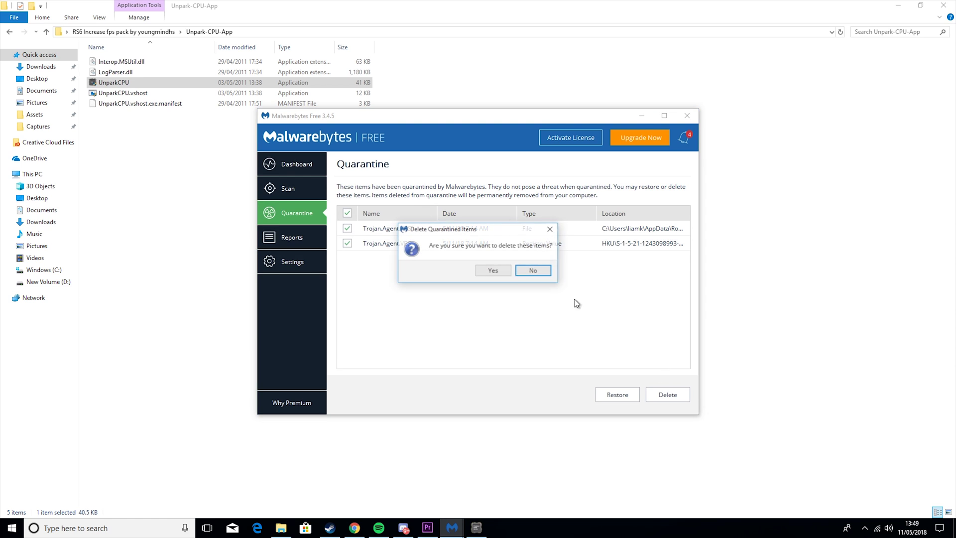
{"action": "left_click", "coordinate": [503, 271]}
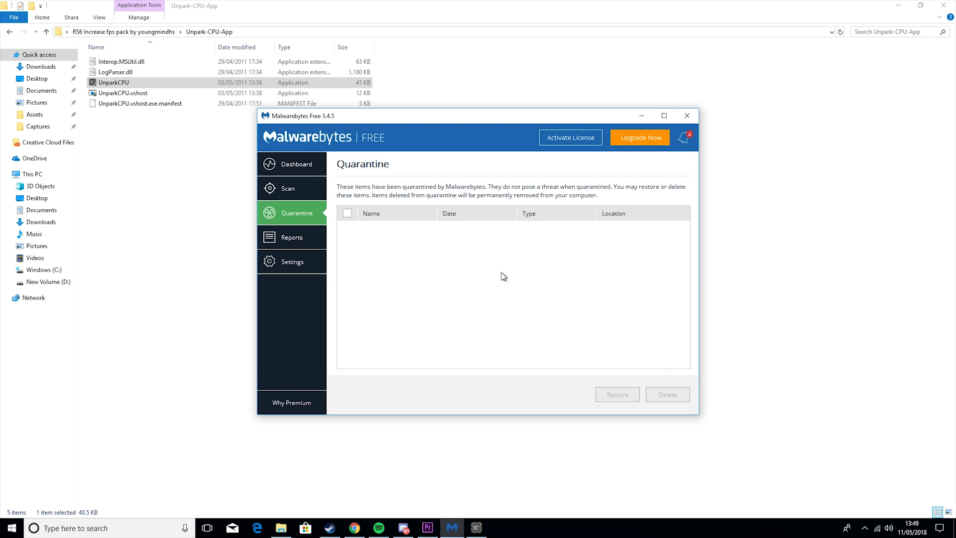
- Dismiss the Malwarebytes scan results, close the Manage Parked CPU's tool, and minimise the remaining windows to return to the desktop
{"action": "left_click", "coordinate": [297, 187]}
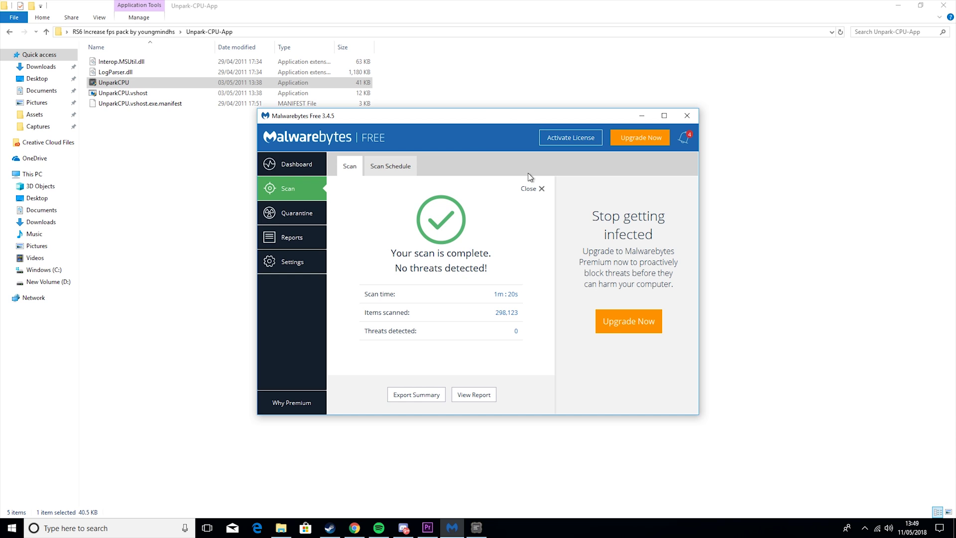
{"action": "left_click", "coordinate": [531, 187]}
{"action": "left_click", "coordinate": [642, 116]}
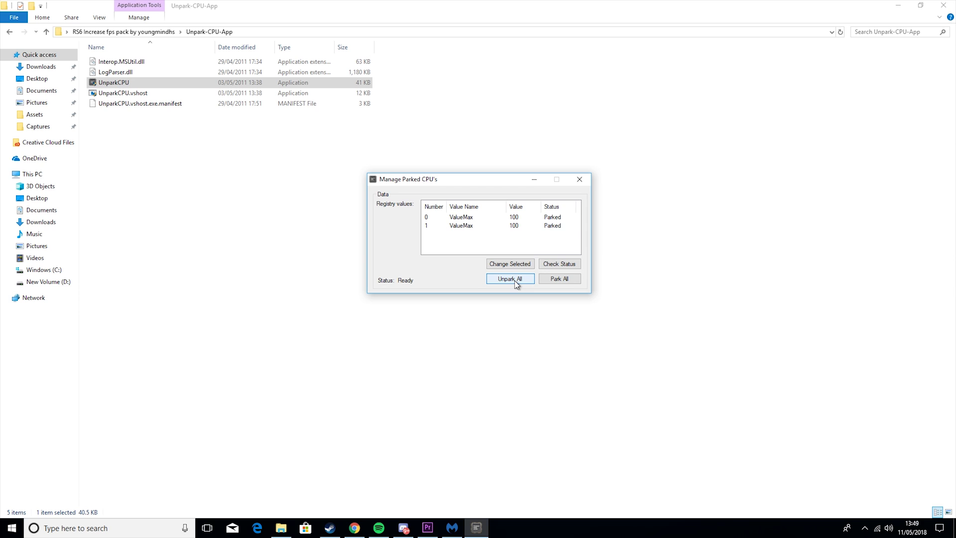
{"action": "left_click", "coordinate": [580, 180]}
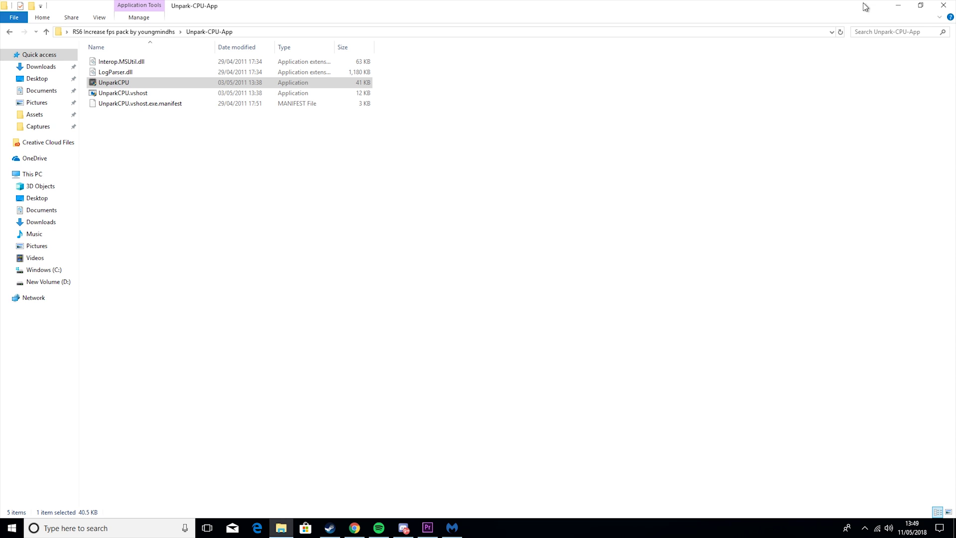
{"action": "left_click", "coordinate": [897, 5]}
- Open Control Panel, search it for "adva", and open the advanced system settings
{"action": "left_click", "coordinate": [80, 524]}
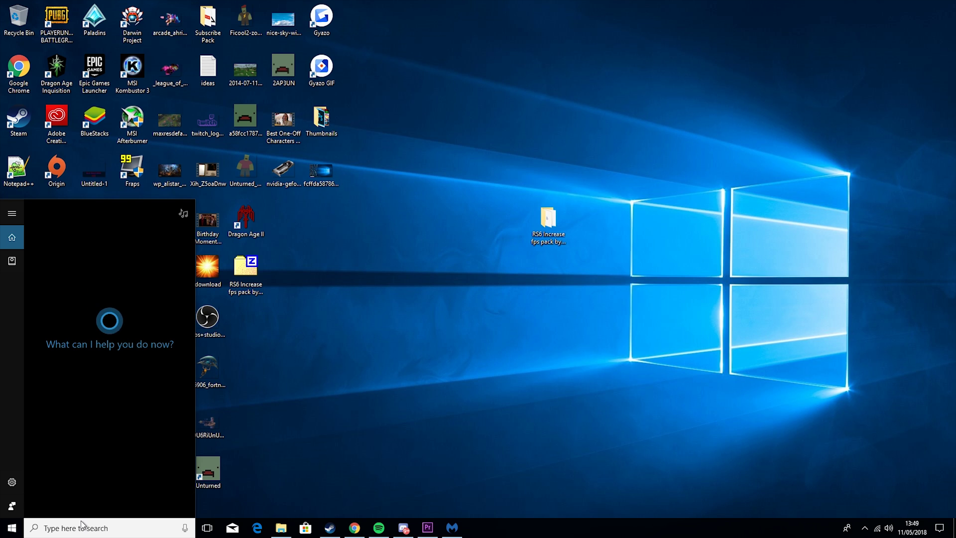
{"action": "type", "text": "control"}
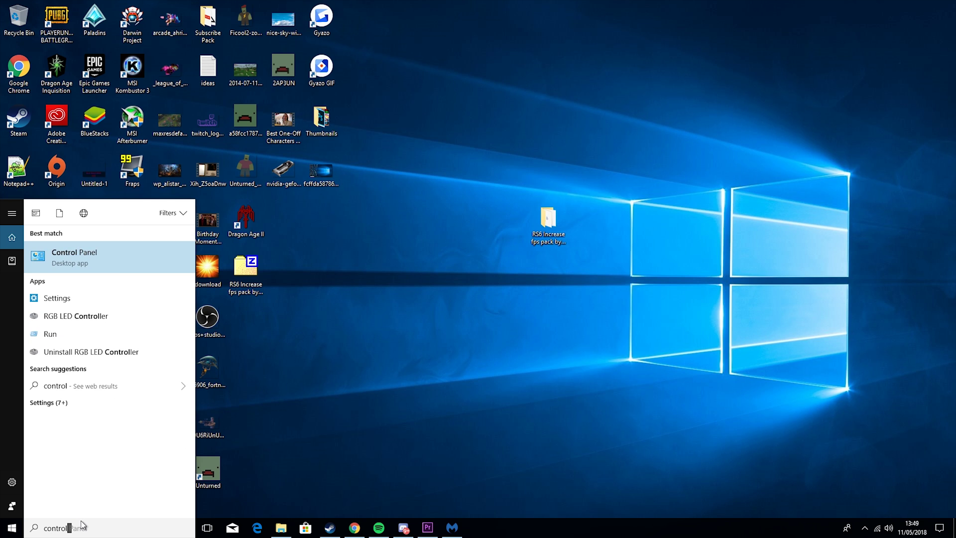
{"action": "key", "text": "Return"}
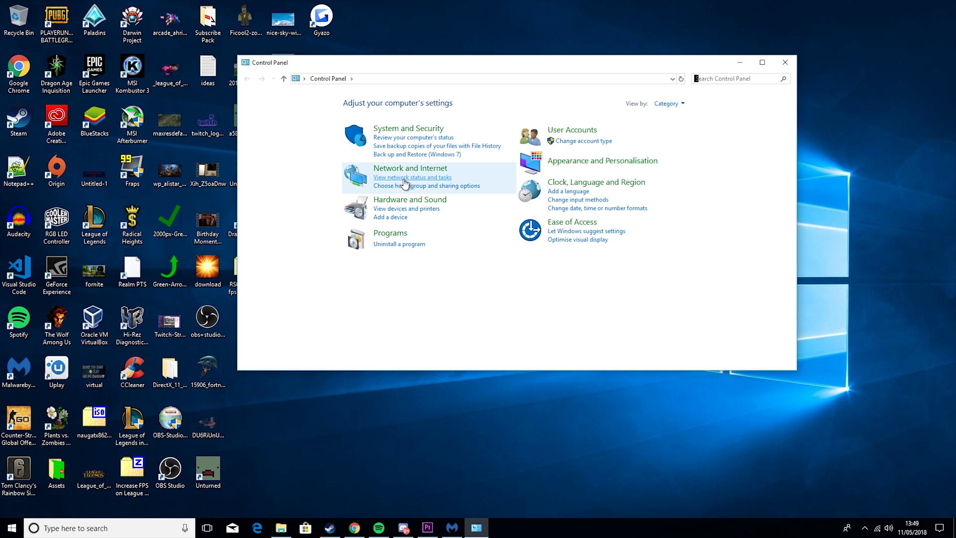
{"action": "left_click", "coordinate": [733, 81]}
{"action": "type", "text": "ad"}
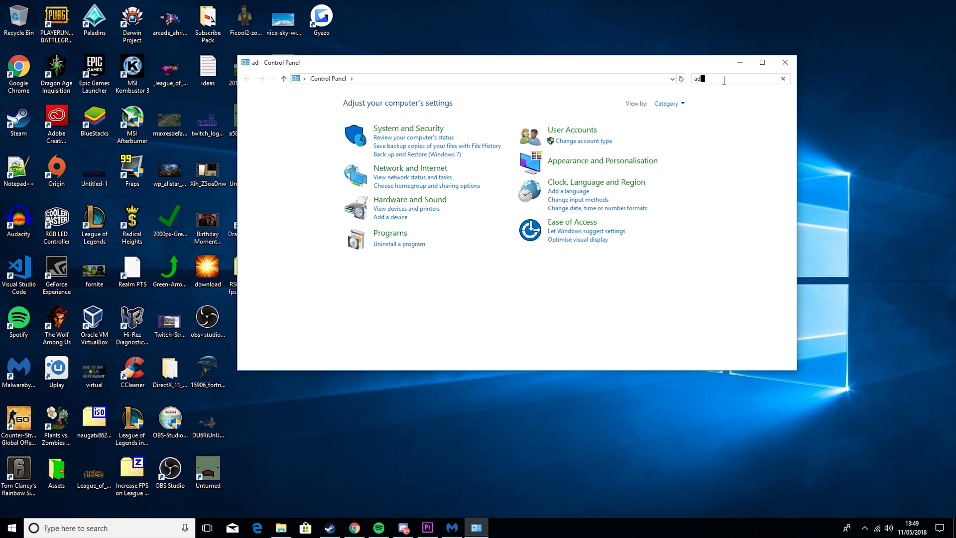
{"action": "type", "text": "vam"}
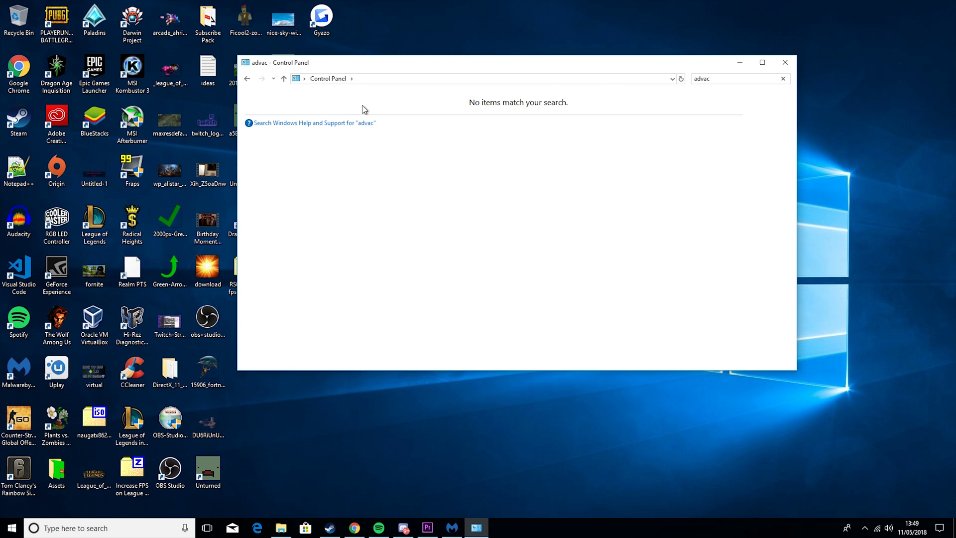
{"action": "key", "text": "BackSpace"}
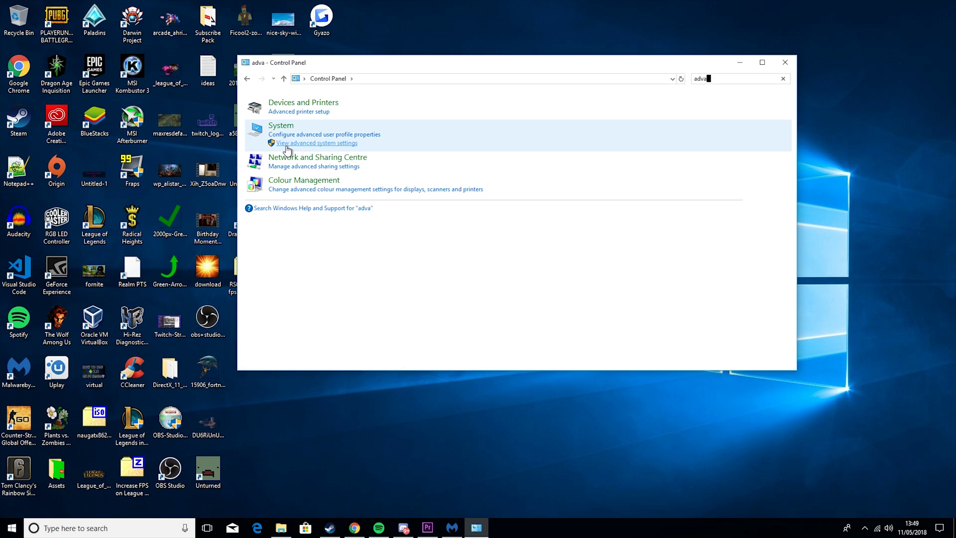
{"action": "left_click", "coordinate": [286, 145]}
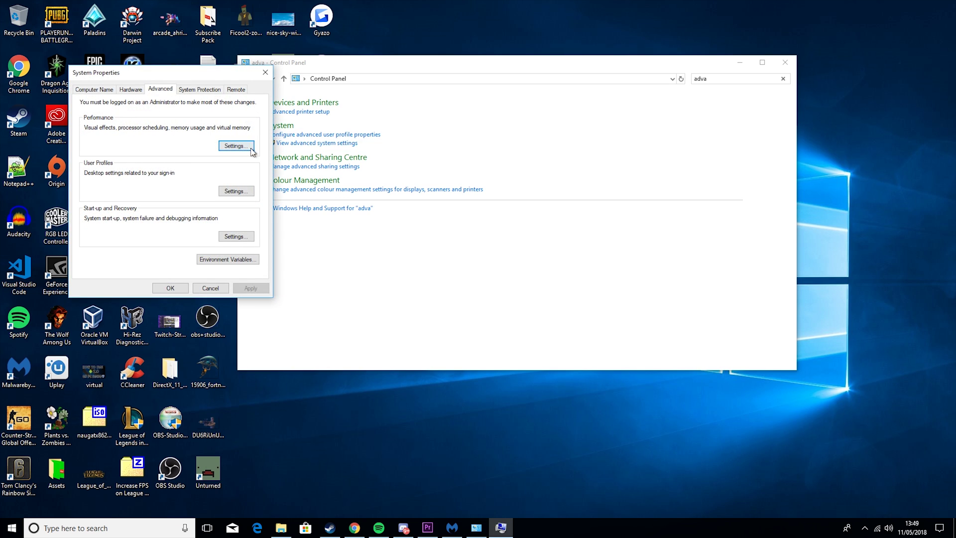
- Try the "Adjust for best performance" visual effects preset in the Performance settings and cancel the change
{"action": "left_click", "coordinate": [243, 147]}
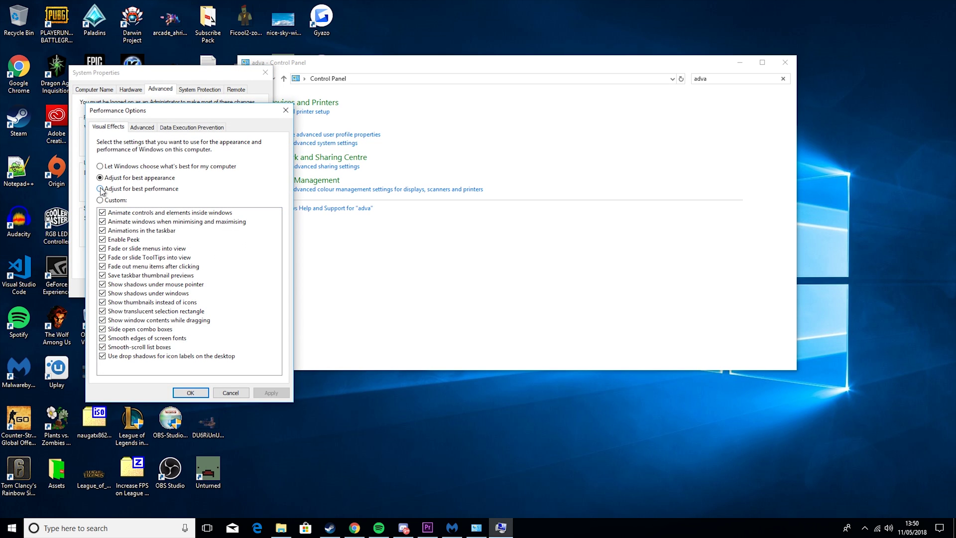
{"action": "left_click", "coordinate": [100, 189]}
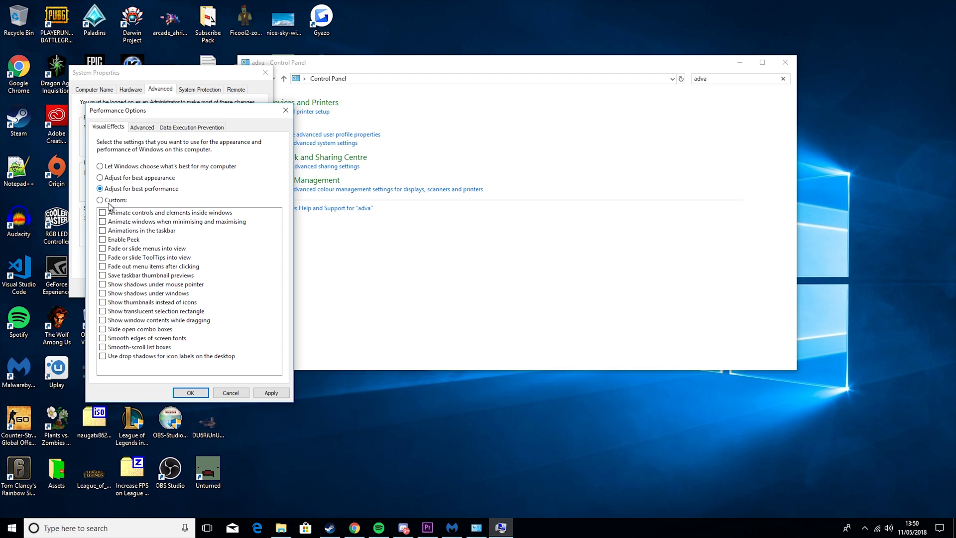
{"action": "left_click", "coordinate": [230, 393]}
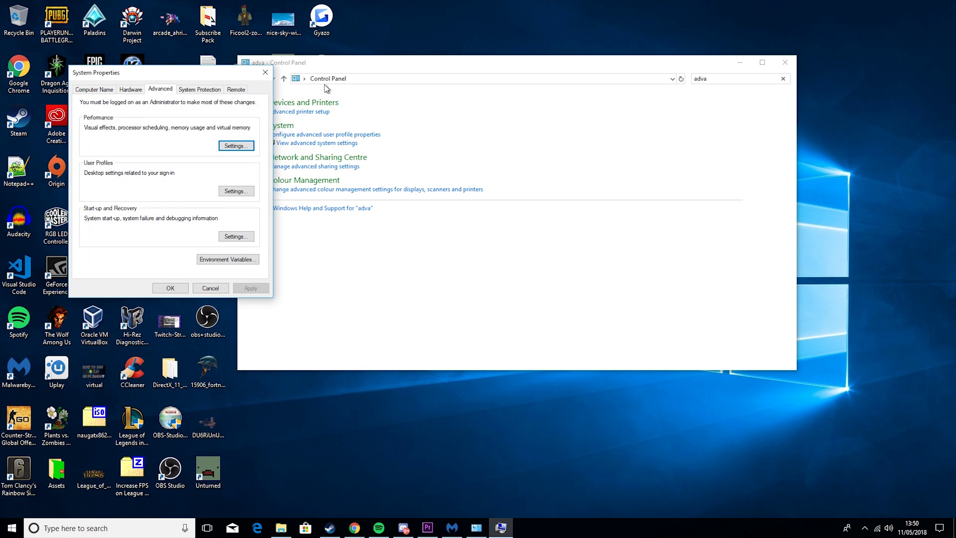
- Check the processor scheduling option in the advanced Performance Options and close System Properties
{"action": "left_click", "coordinate": [237, 148]}
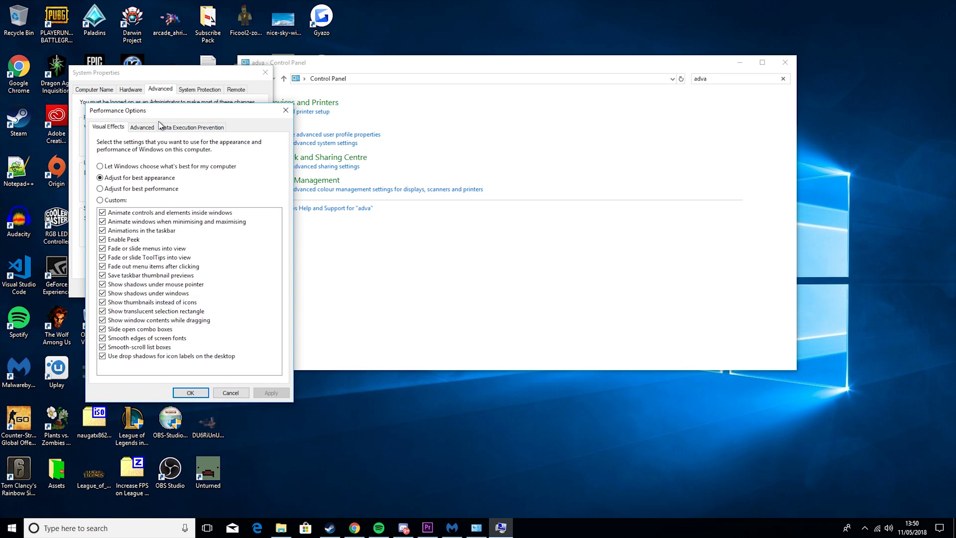
{"action": "left_click", "coordinate": [142, 127]}
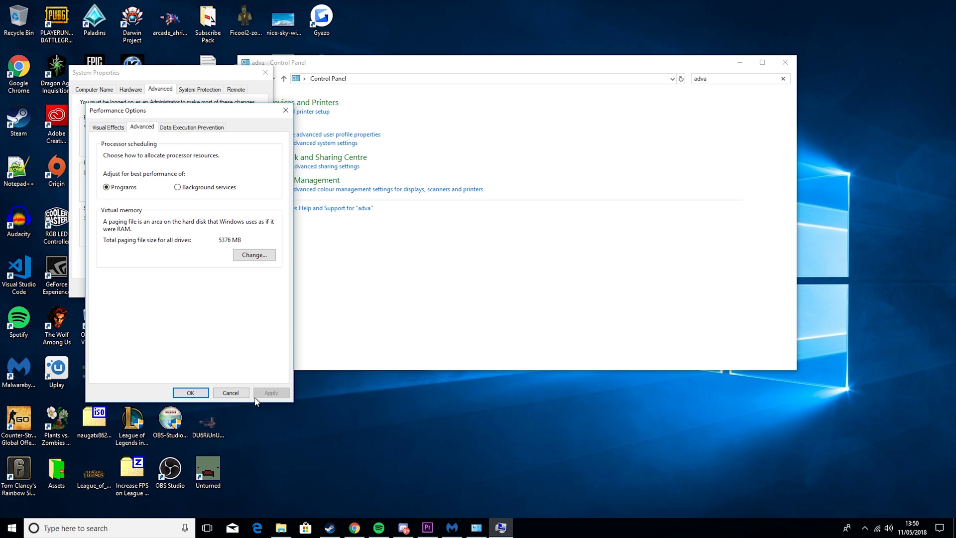
{"action": "left_click", "coordinate": [199, 392]}
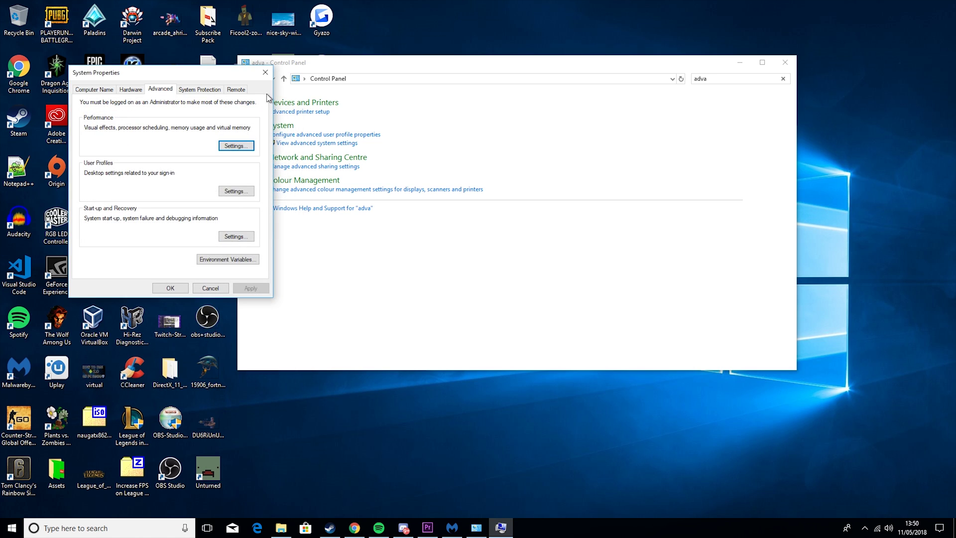
{"action": "left_click", "coordinate": [265, 73]}
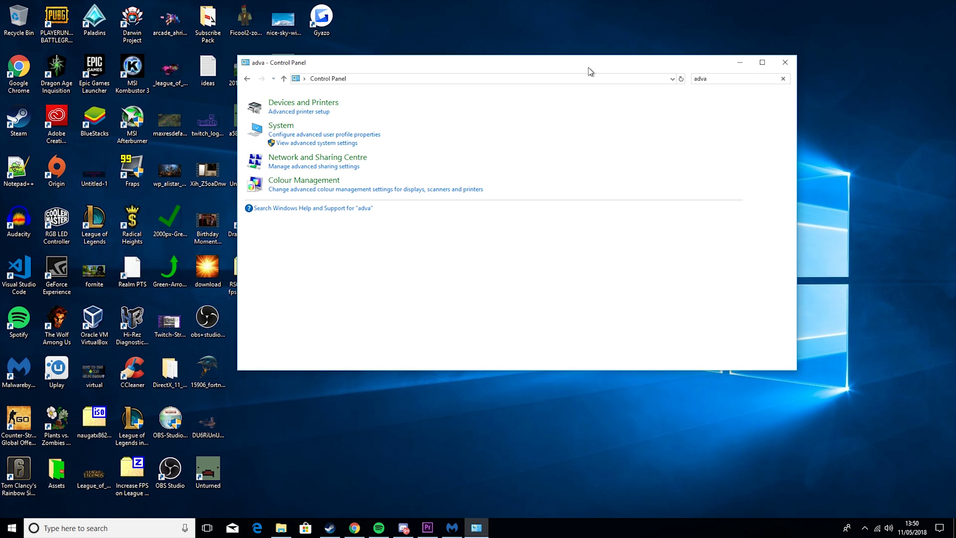
- Search Control Panel for "power" and open Power Options with the additional power plans listed
{"action": "left_click", "coordinate": [738, 79]}
{"action": "type", "text": "power"}
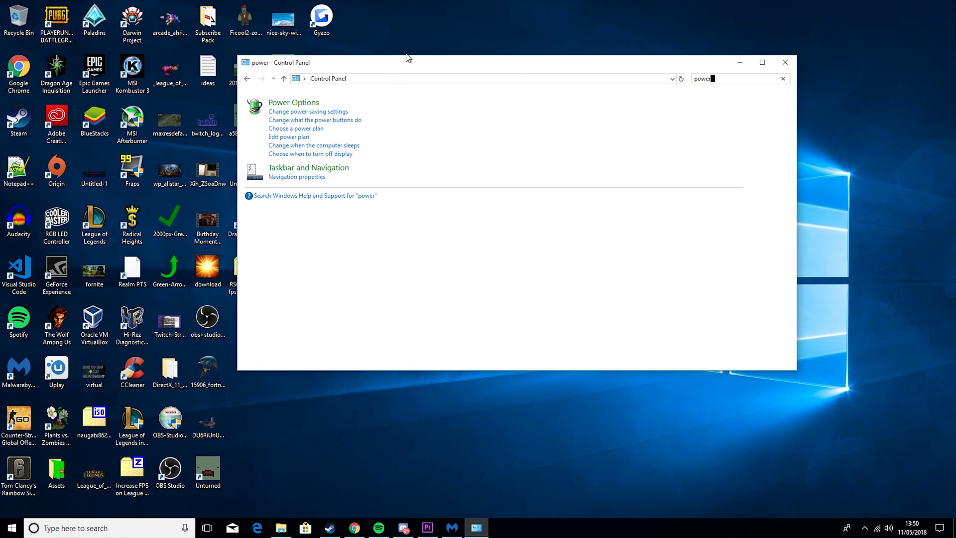
{"action": "left_click", "coordinate": [281, 105]}
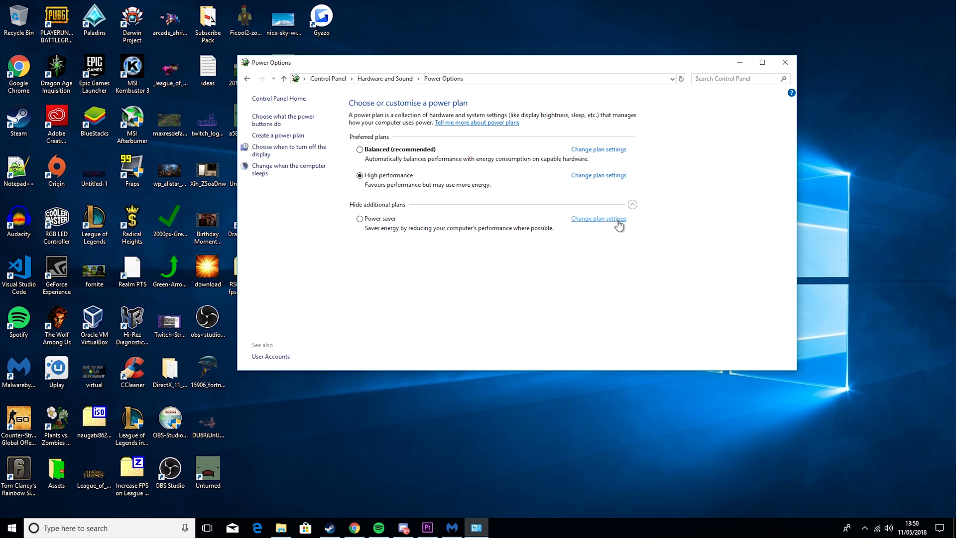
{"action": "left_click", "coordinate": [633, 205]}
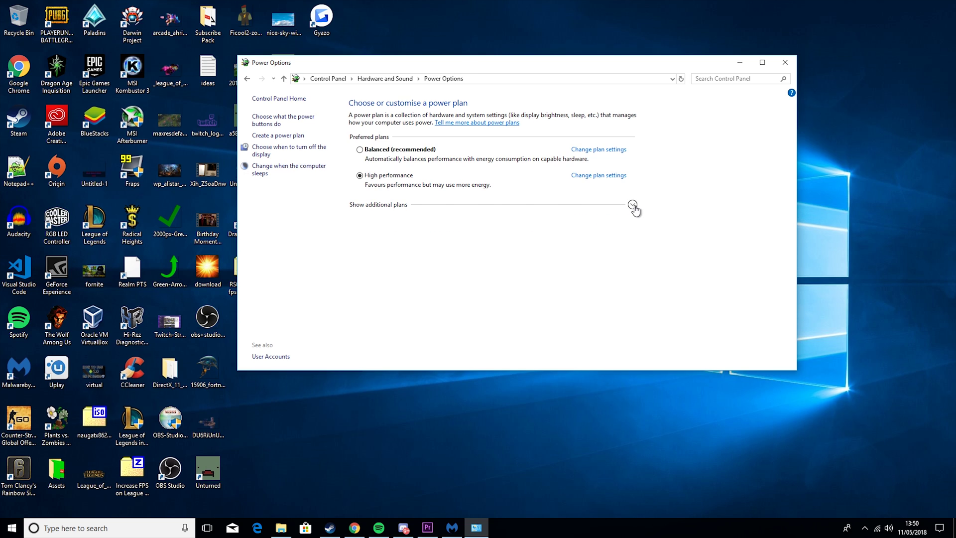
{"action": "left_click", "coordinate": [633, 205]}
- Check the minimum and maximum processor state in the High performance plan's advanced power settings, and close Control Panel
{"action": "left_click", "coordinate": [604, 176]}
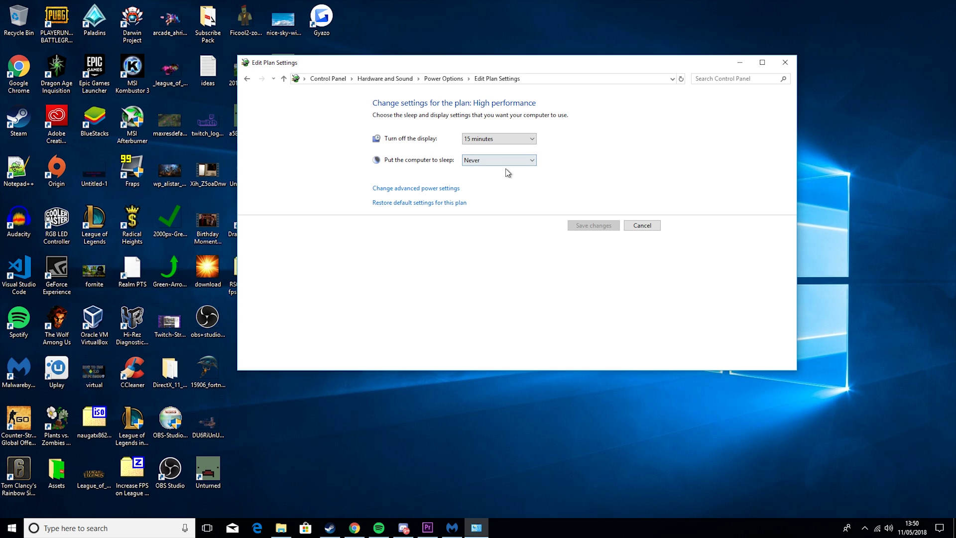
{"action": "left_click", "coordinate": [441, 191]}
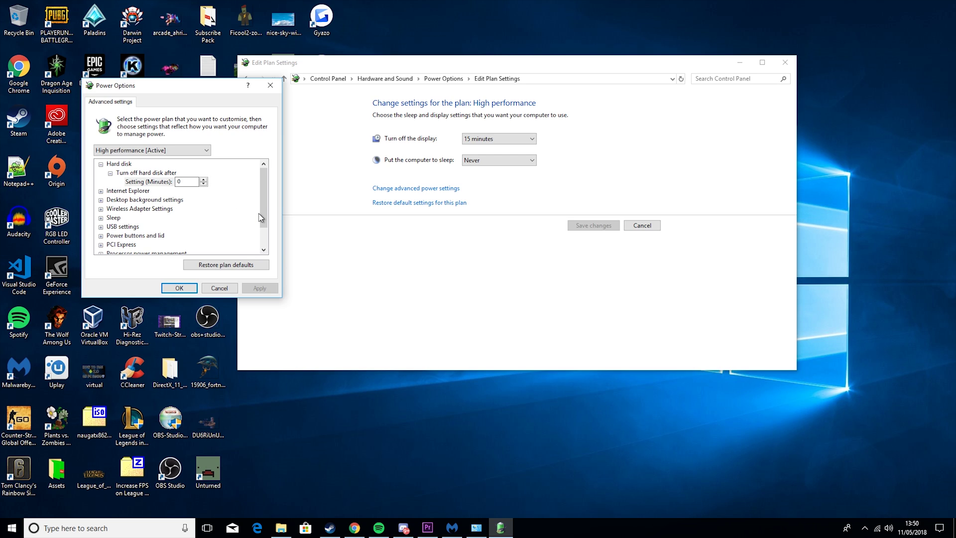
{"action": "scroll", "coordinate": [264, 214], "scroll_direction": "down", "scroll_amount": 1}
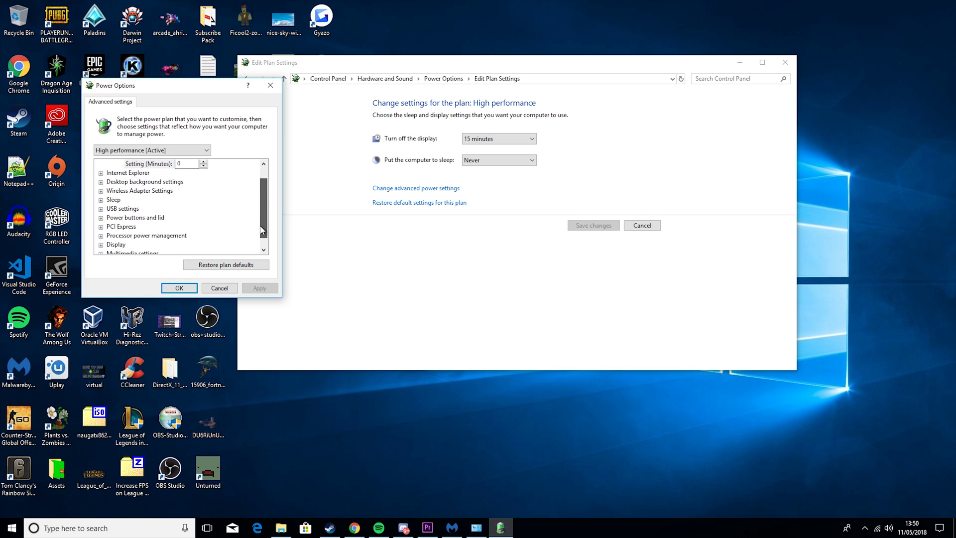
{"action": "left_click", "coordinate": [101, 227]}
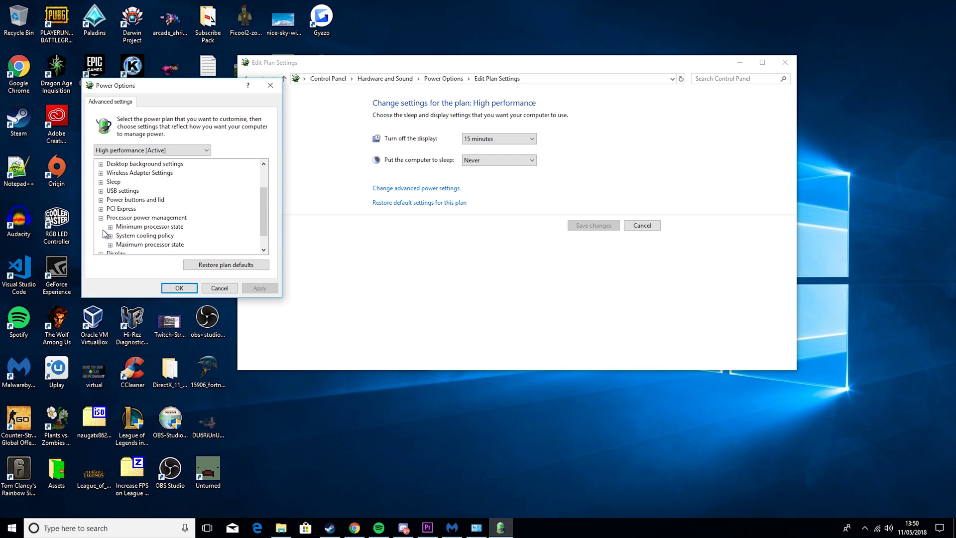
{"action": "left_click", "coordinate": [111, 227]}
{"action": "scroll", "coordinate": [122, 234], "scroll_direction": "down", "scroll_amount": 1}
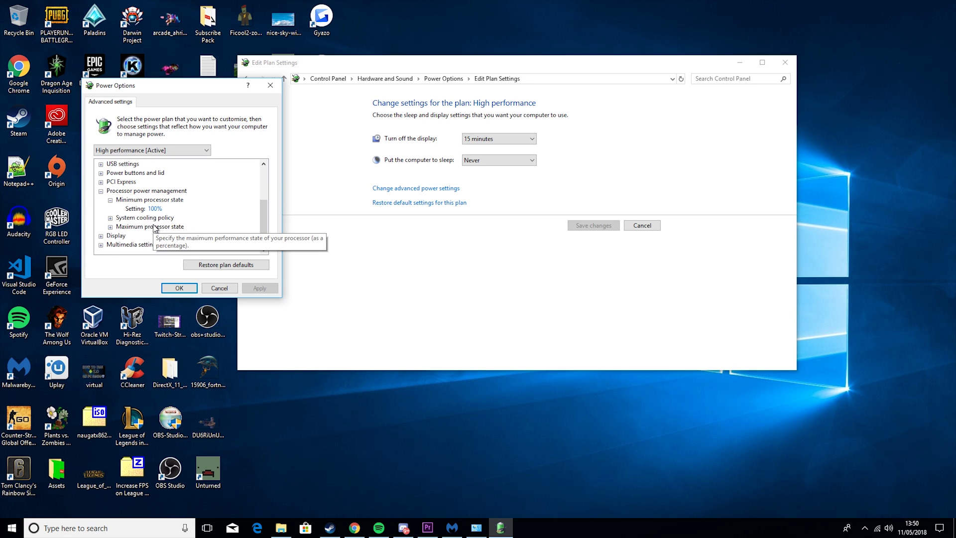
{"action": "left_click", "coordinate": [111, 227]}
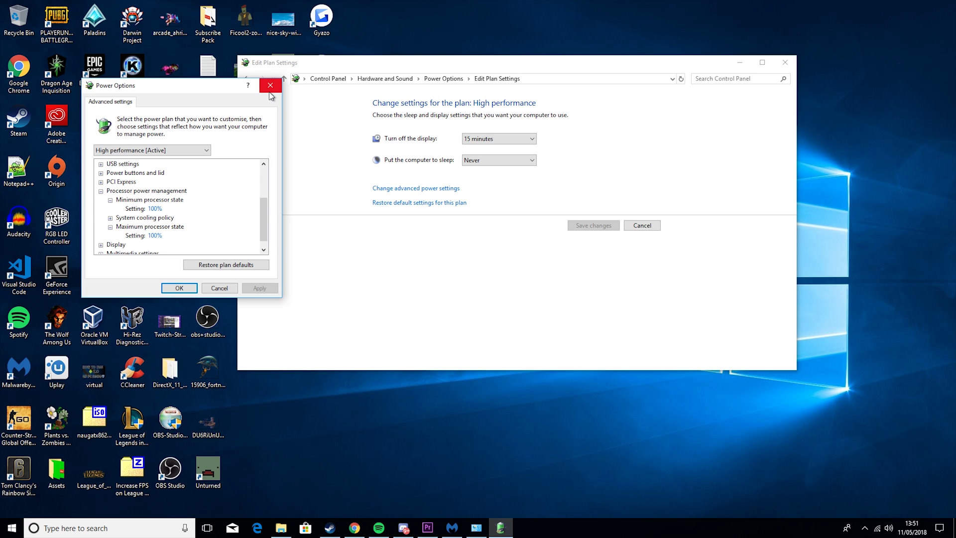
{"action": "left_click", "coordinate": [180, 289]}
{"action": "left_click", "coordinate": [786, 62]}
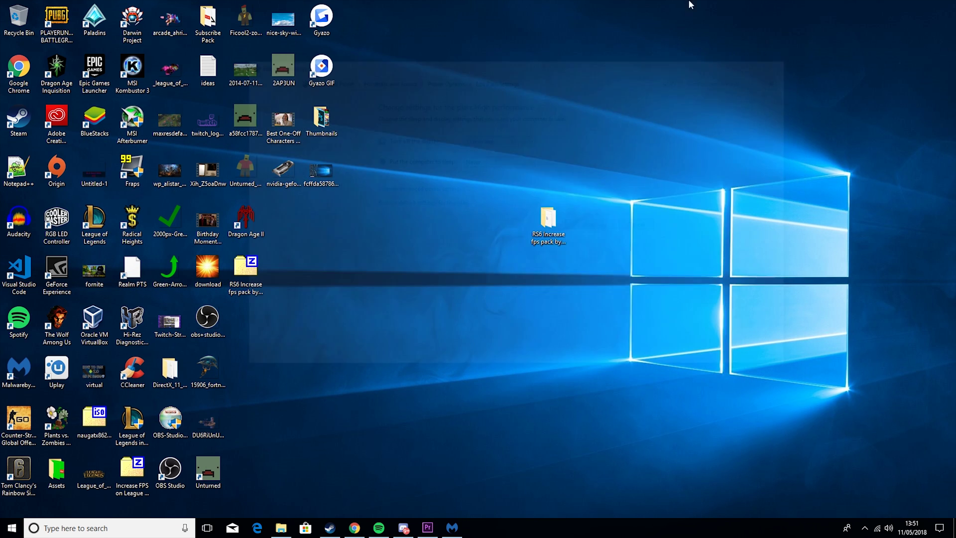
- Switch to the AMD driver download page in Chrome and close the Google search tab for NVIDIA drivers
{"action": "left_click", "coordinate": [358, 532]}
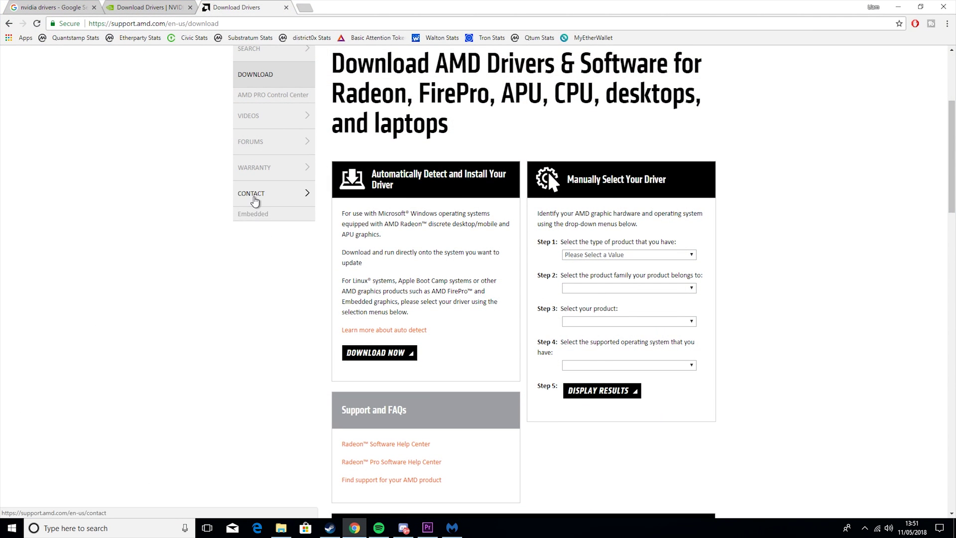
{"action": "scroll", "coordinate": [253, 199], "scroll_direction": "up", "scroll_amount": 3}
{"action": "left_click", "coordinate": [94, 7]}
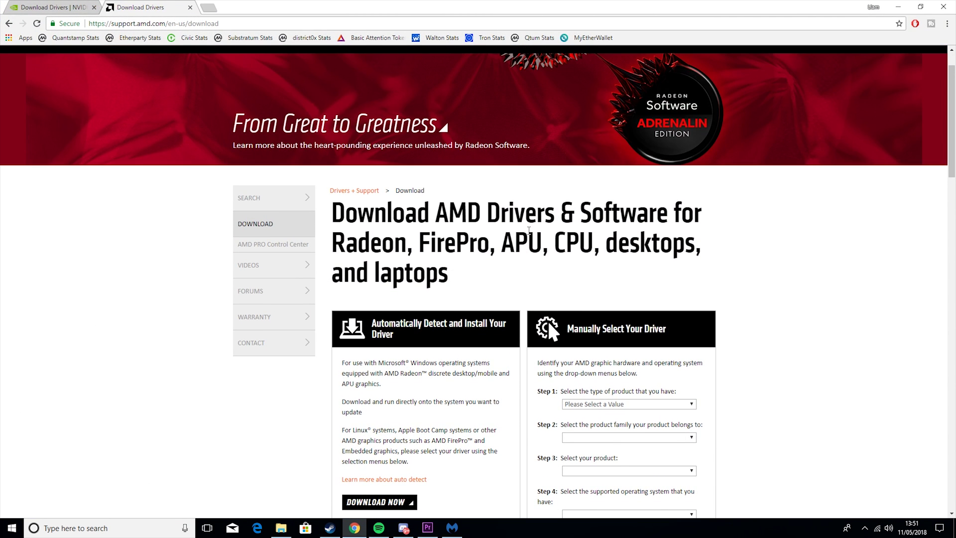
{"action": "scroll", "coordinate": [419, 258], "scroll_direction": "down", "scroll_amount": 2}
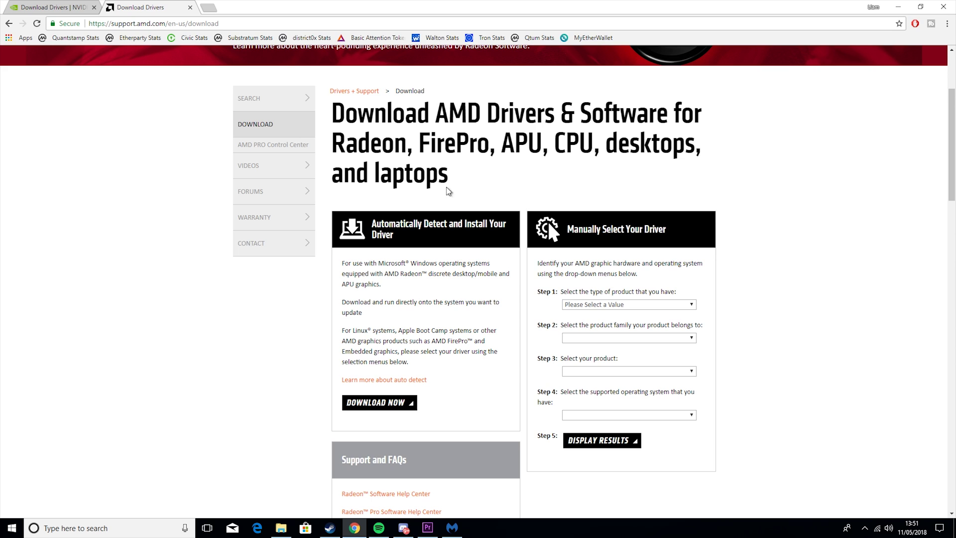
- In the manual driver selection, choose Professional Graphics as product type and Radeon Vega Frontier Edition as both product family and product
{"action": "left_click", "coordinate": [624, 305]}
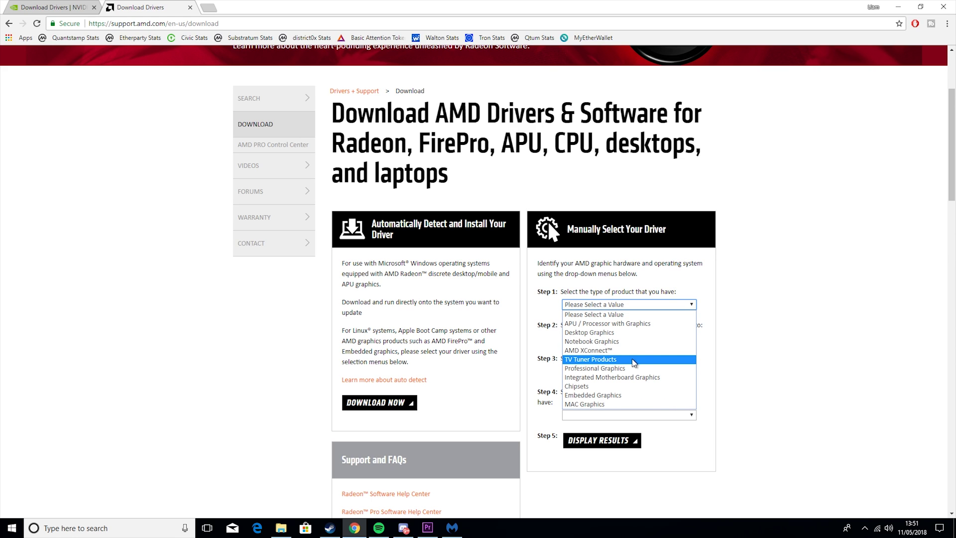
{"action": "left_click", "coordinate": [625, 369]}
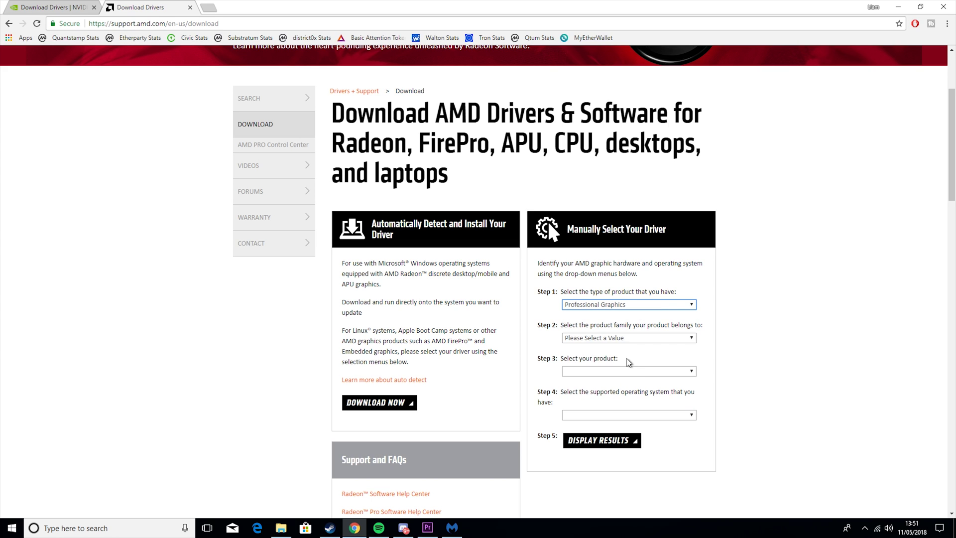
{"action": "left_click", "coordinate": [618, 337]}
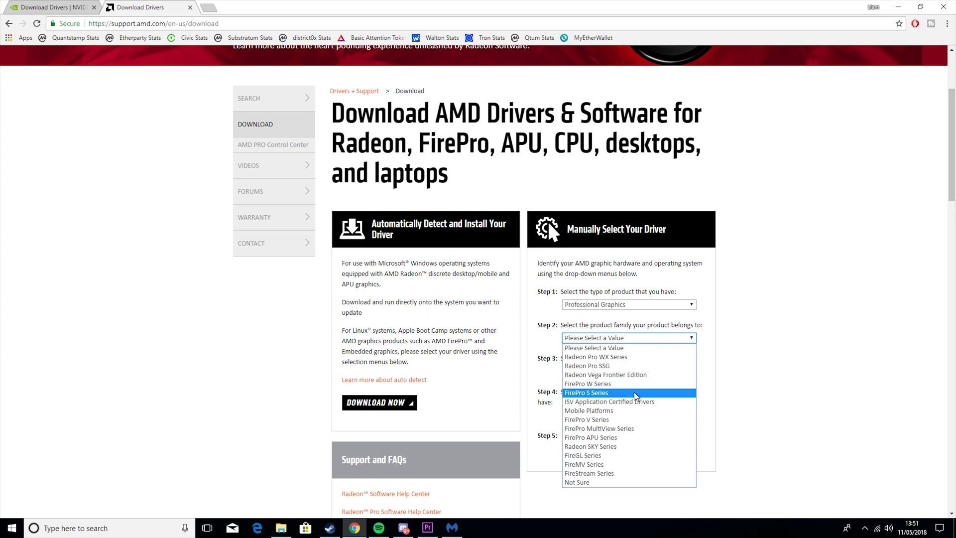
{"action": "left_click", "coordinate": [629, 375]}
{"action": "left_click", "coordinate": [629, 374]}
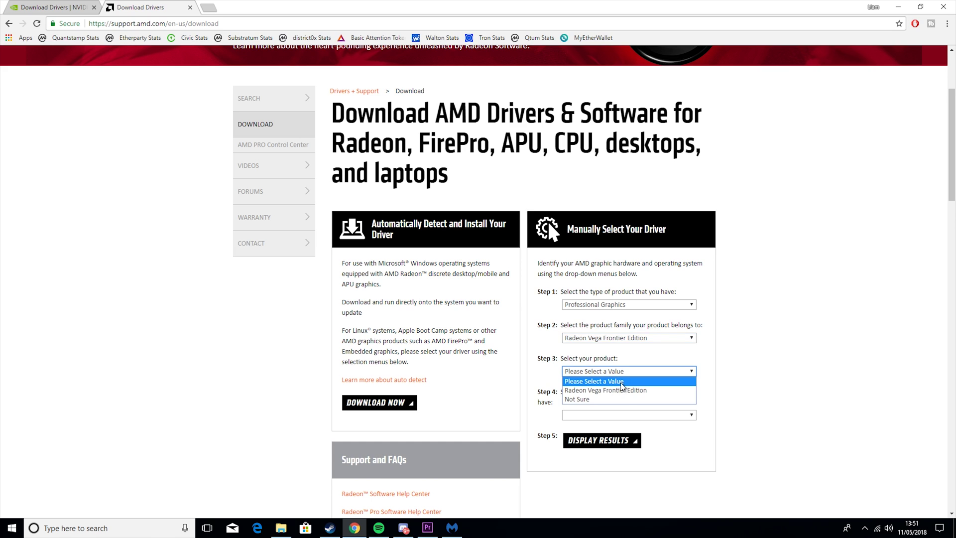
{"action": "left_click", "coordinate": [616, 399]}
{"action": "left_click", "coordinate": [607, 372]}
{"action": "left_click", "coordinate": [608, 390]}
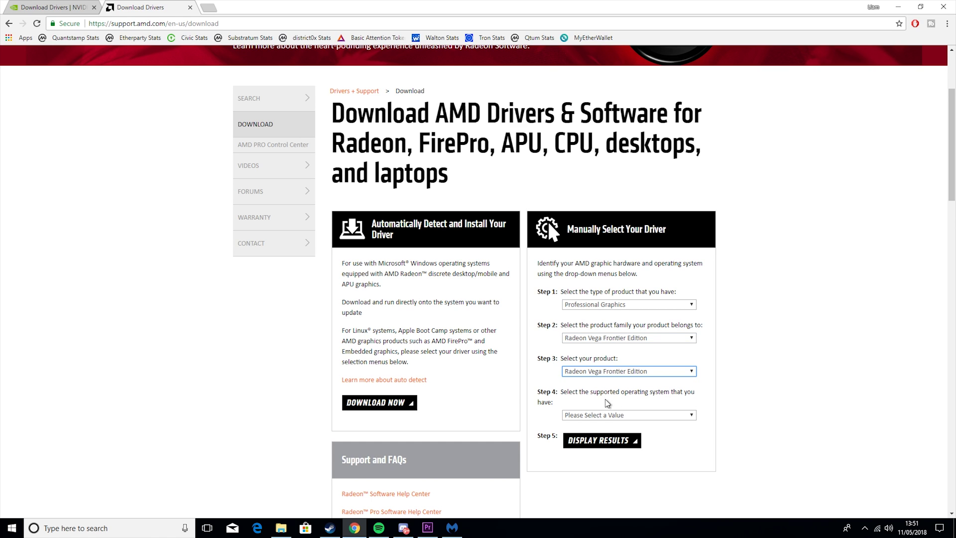
- Choose Windows 10 - 64 Bit as the operating system and display the matching AMD driver downloads
{"action": "left_click", "coordinate": [613, 417]}
{"action": "left_click", "coordinate": [612, 443]}
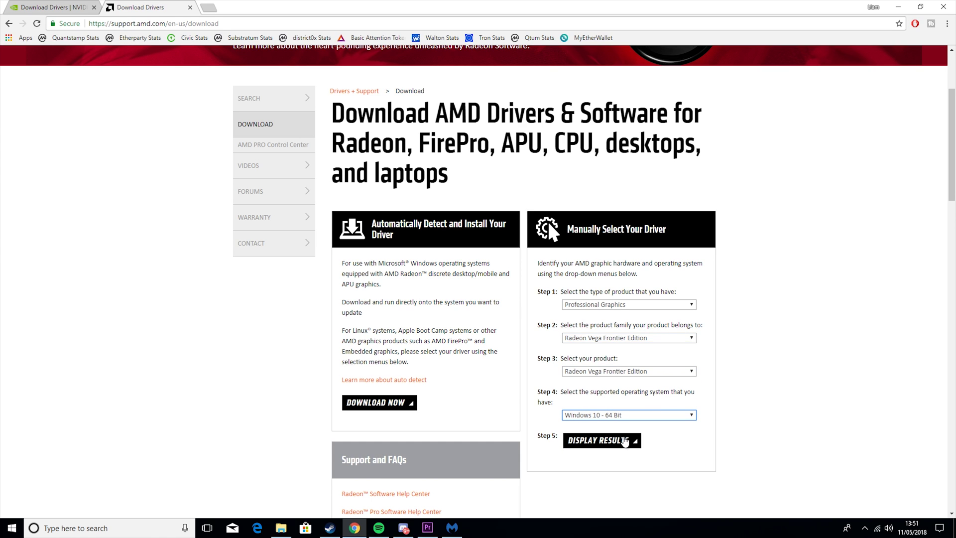
{"action": "left_click", "coordinate": [612, 416]}
{"action": "left_click", "coordinate": [611, 418]}
{"action": "left_click", "coordinate": [609, 440]}
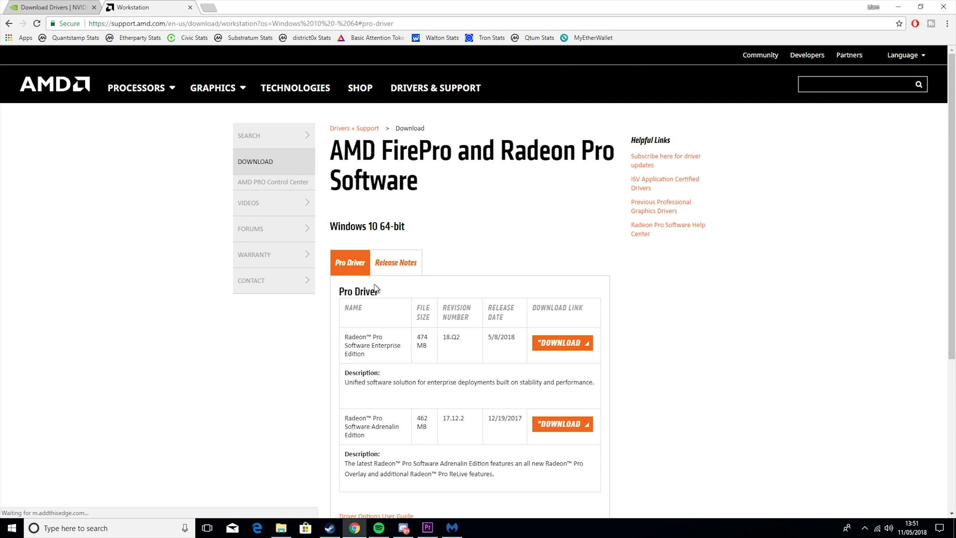
{"action": "scroll", "coordinate": [316, 180], "scroll_direction": "up", "scroll_amount": 5}
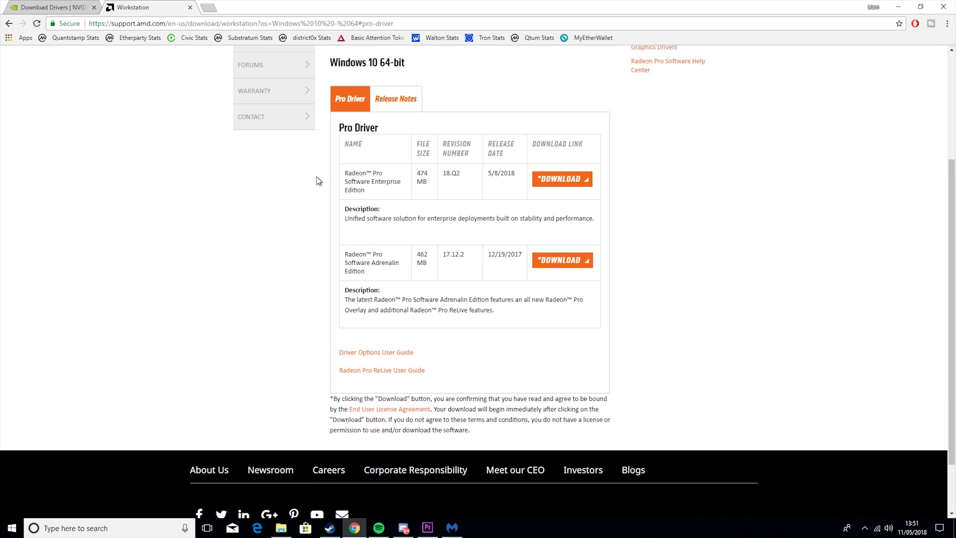
- Search NVIDIA's driver download page for the GeForce GT 1030 driver, and close the browser tabs
{"action": "left_click", "coordinate": [53, 7]}
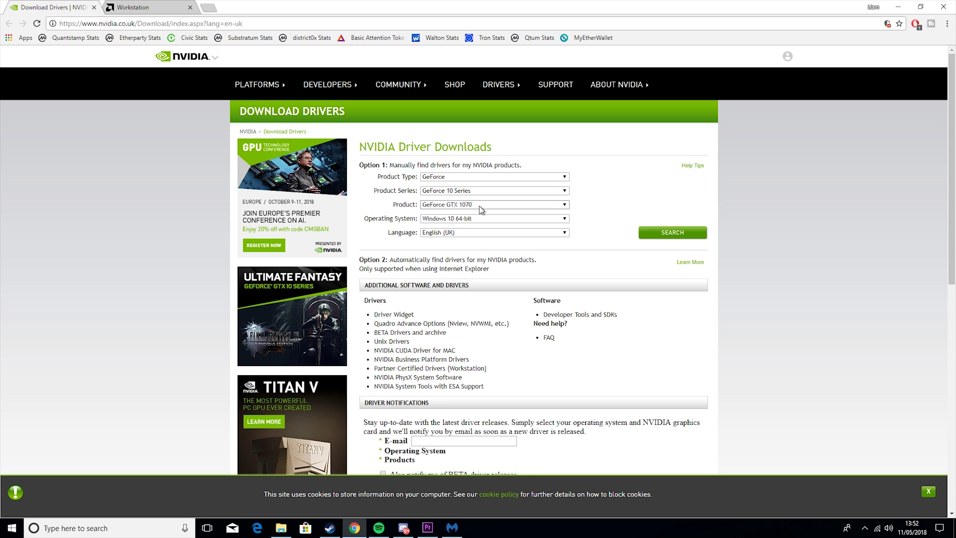
{"action": "left_click", "coordinate": [479, 205]}
{"action": "left_click", "coordinate": [498, 264]}
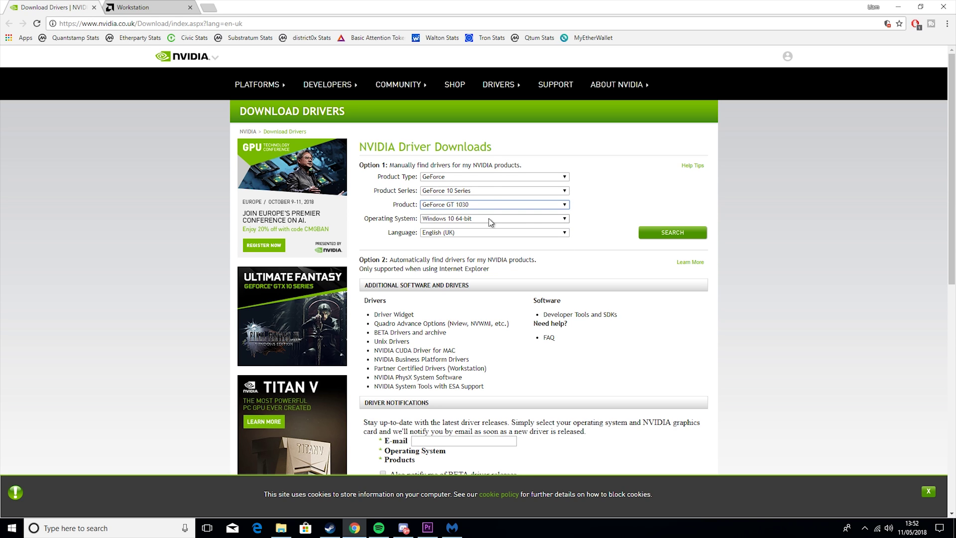
{"action": "left_click", "coordinate": [689, 237]}
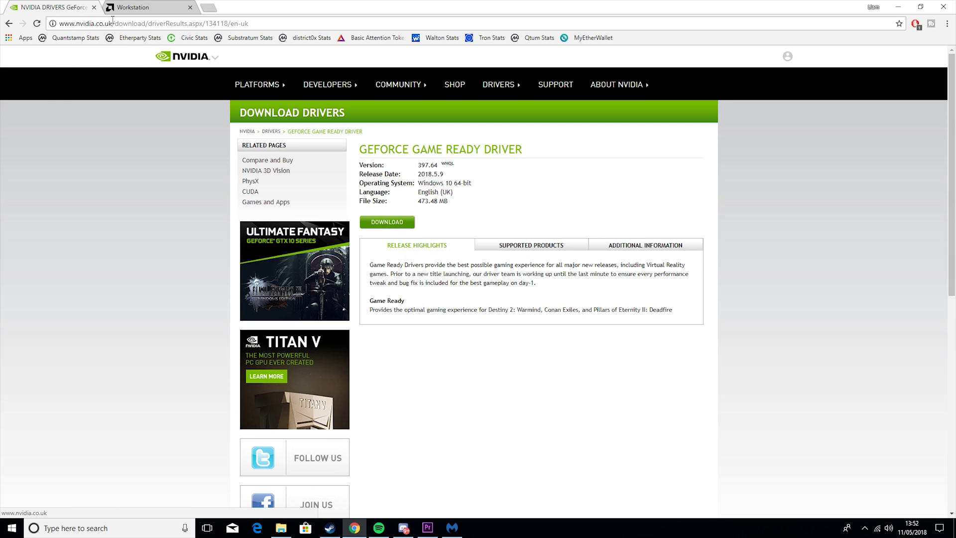
{"action": "left_click", "coordinate": [93, 8]}
{"action": "left_click", "coordinate": [94, 7]}
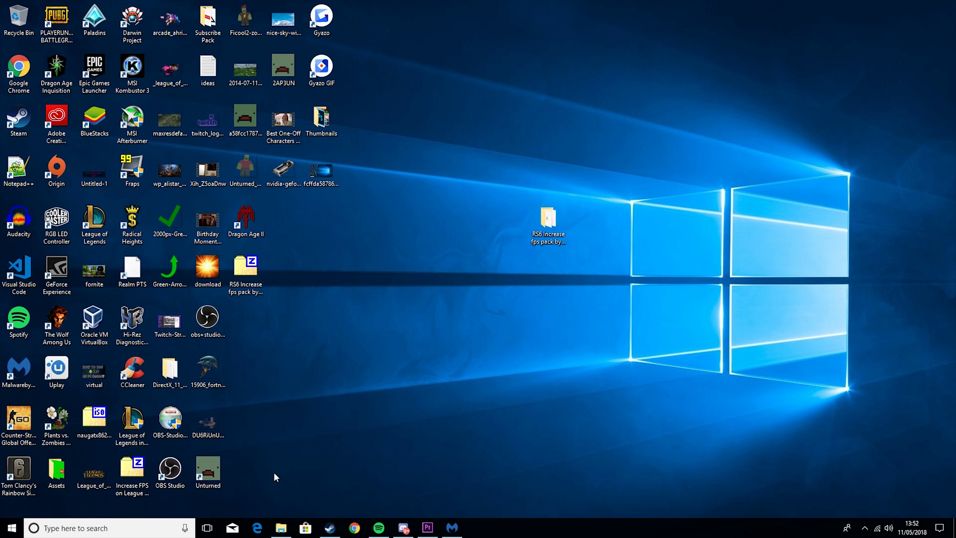
- Open Task Manager through a Windows search for "task" and review the programs that run at start-up
{"action": "left_click", "coordinate": [126, 523]}
{"action": "type", "text": "task"}
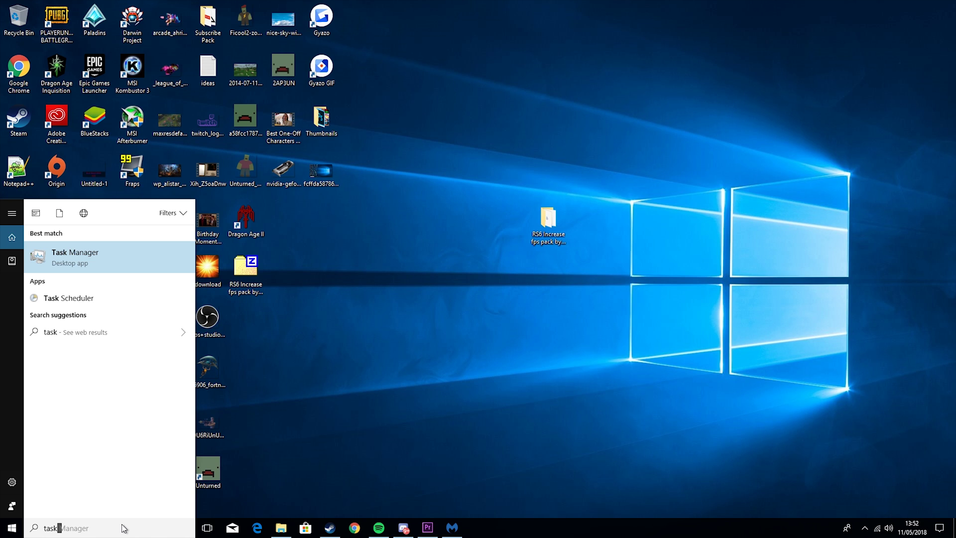
{"action": "key", "text": "Return"}
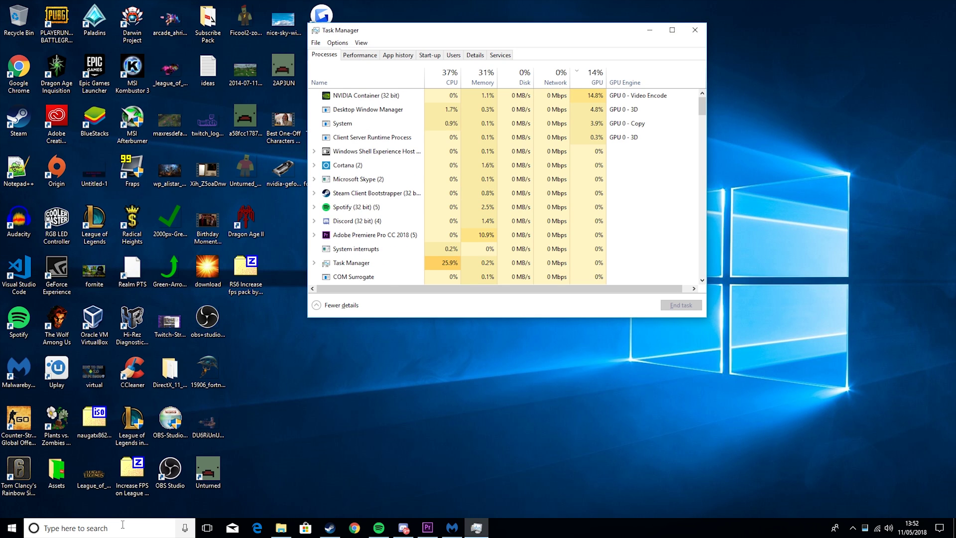
{"action": "left_click", "coordinate": [431, 55]}
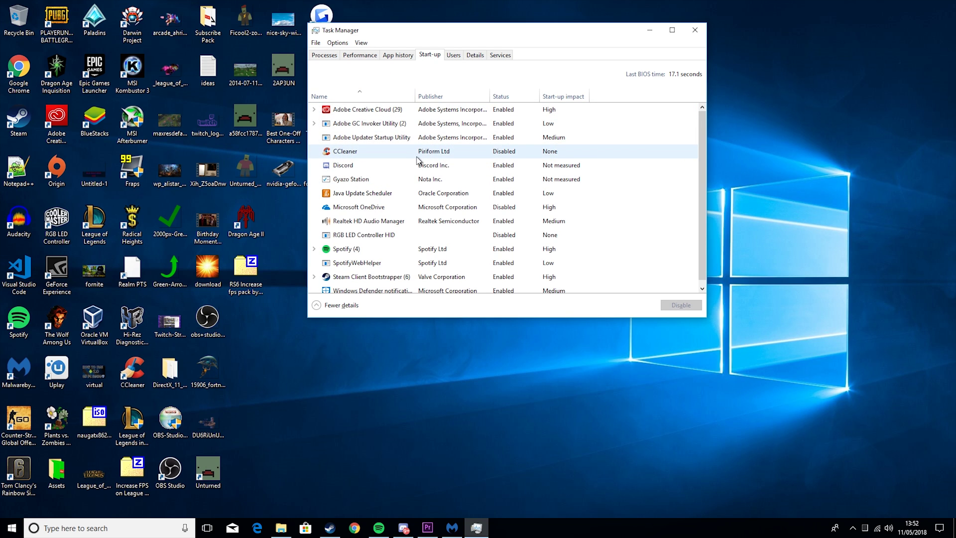
{"action": "scroll", "coordinate": [432, 245], "scroll_direction": "down", "scroll_amount": 1}
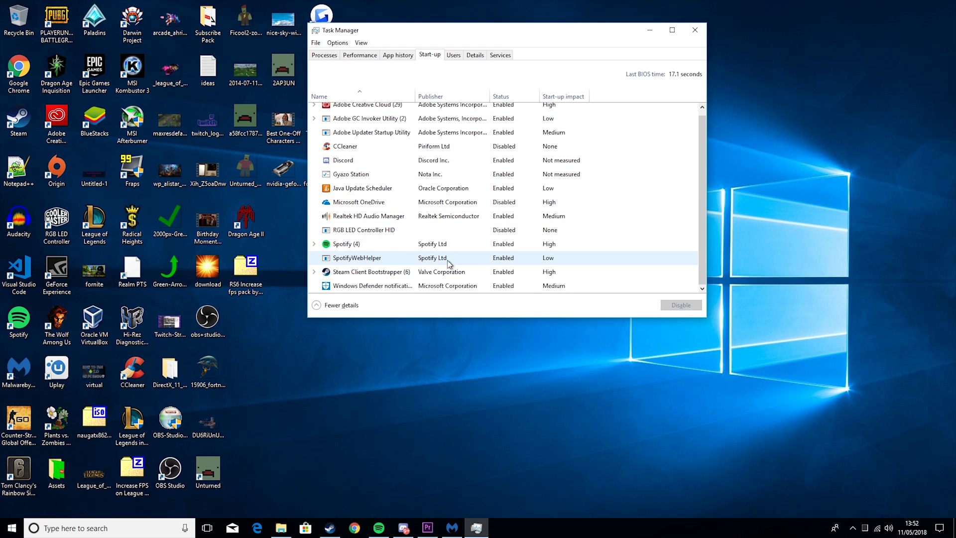
- Disable Spotify as a start-up program and close Task Manager
{"action": "right_click", "coordinate": [394, 247]}
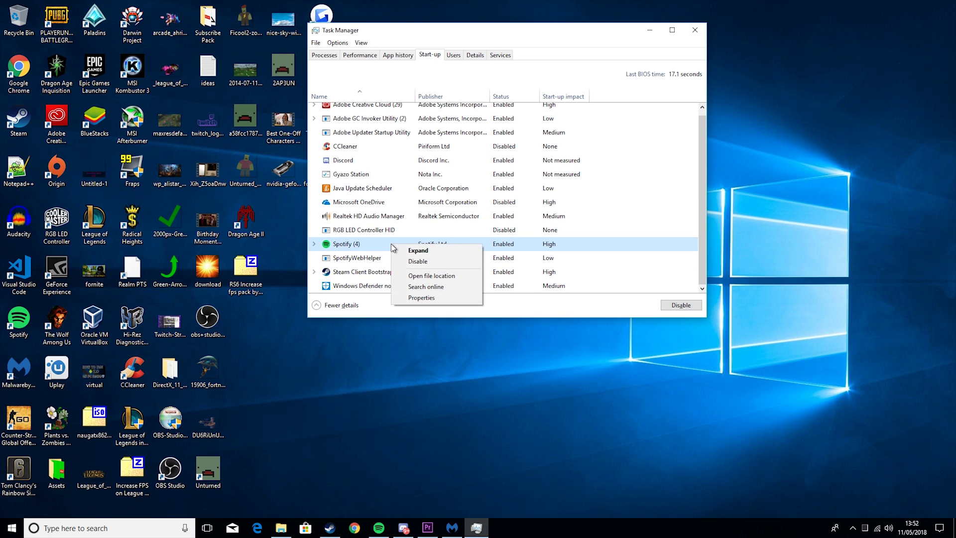
{"action": "left_click", "coordinate": [429, 262]}
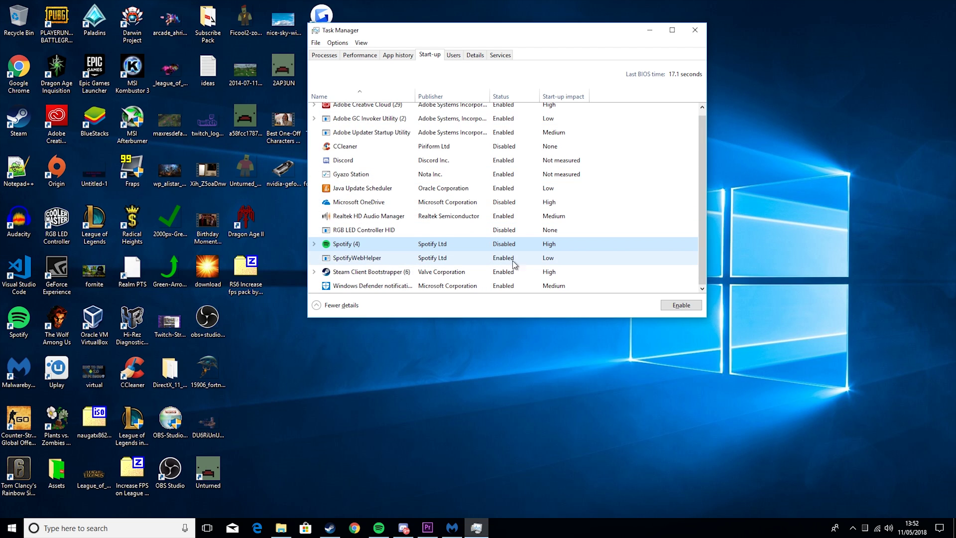
{"action": "scroll", "coordinate": [519, 264], "scroll_direction": "down", "scroll_amount": 1}
{"action": "scroll", "coordinate": [518, 265], "scroll_direction": "up", "scroll_amount": 1}
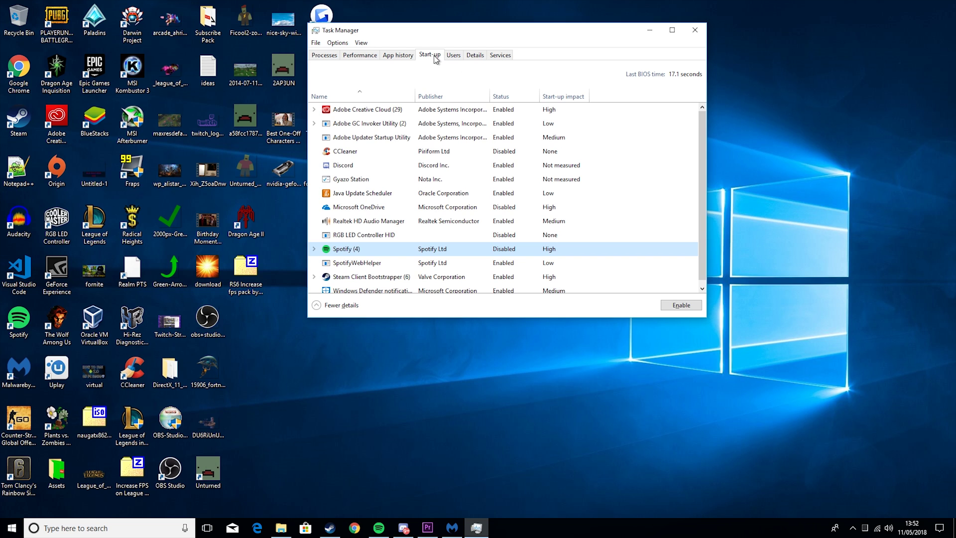
{"action": "left_click", "coordinate": [695, 30]}
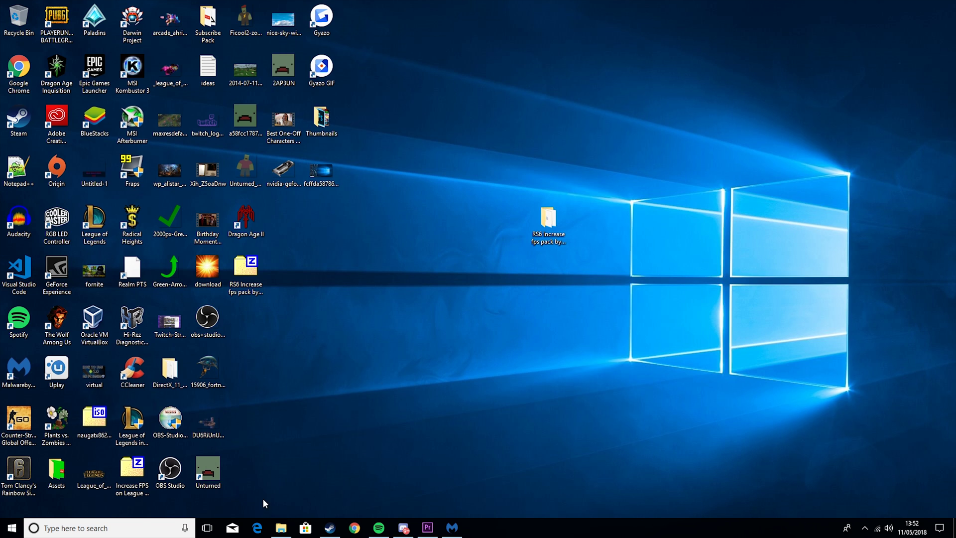
- Open the user's Temp folder by entering %temp% in the Run dialog
{"action": "left_click", "coordinate": [132, 527]}
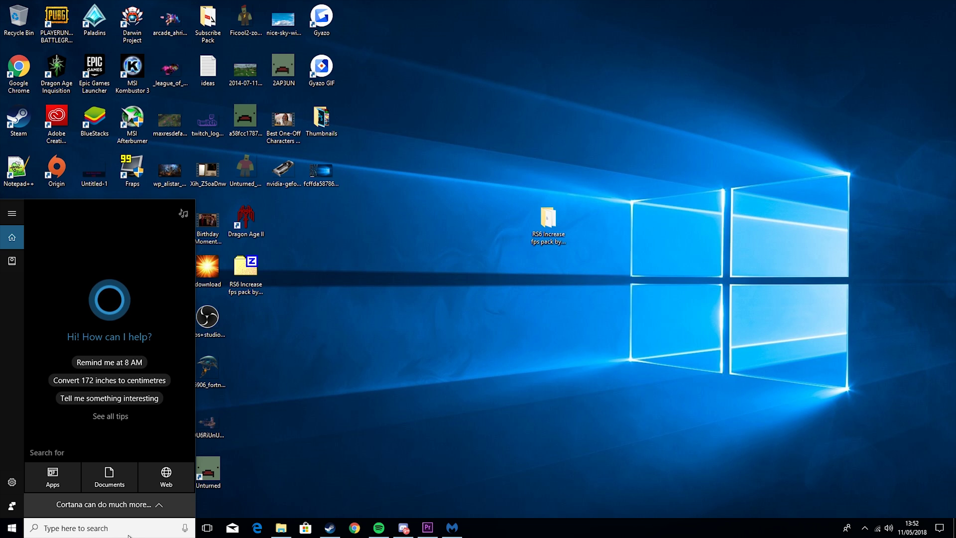
{"action": "type", "text": "run"}
{"action": "key", "text": "Return"}
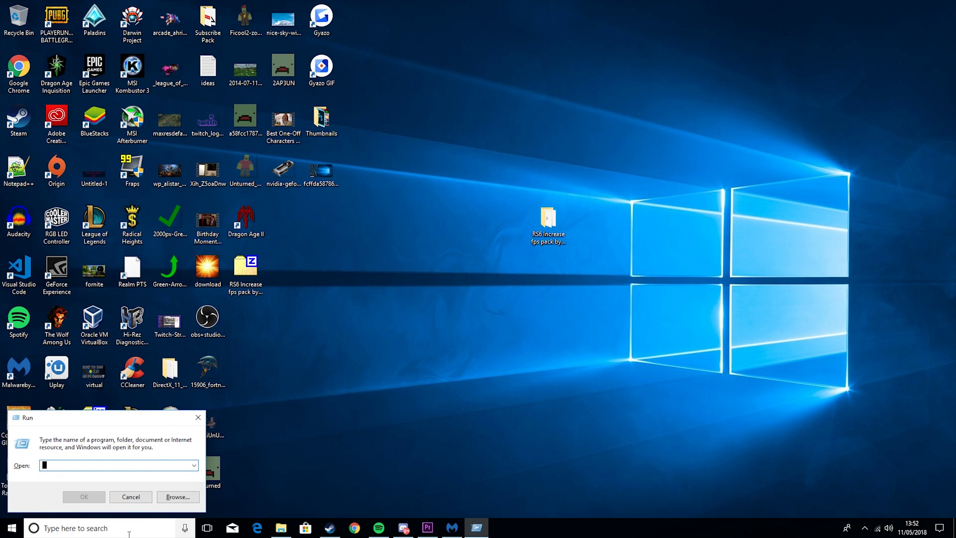
{"action": "type", "text": "%temp%"}
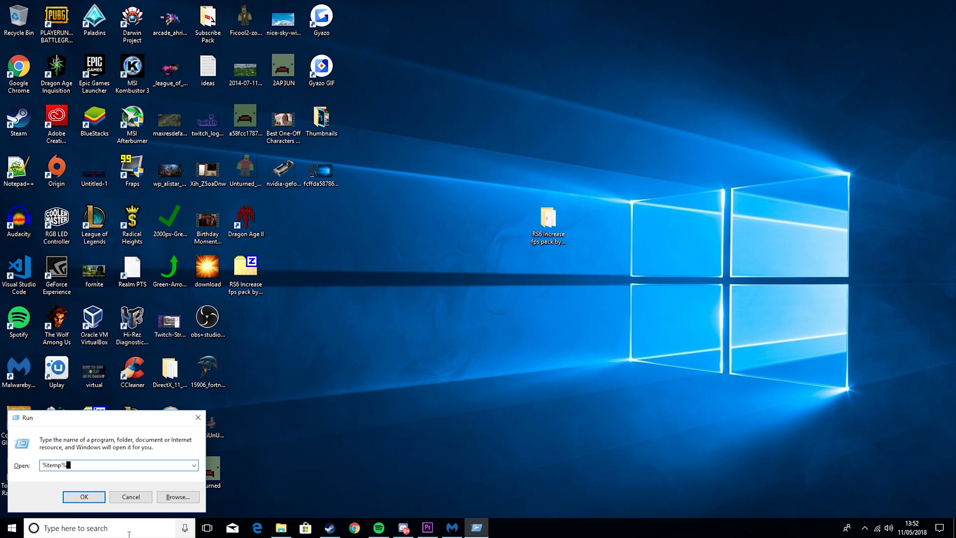
{"action": "key", "text": "Return"}
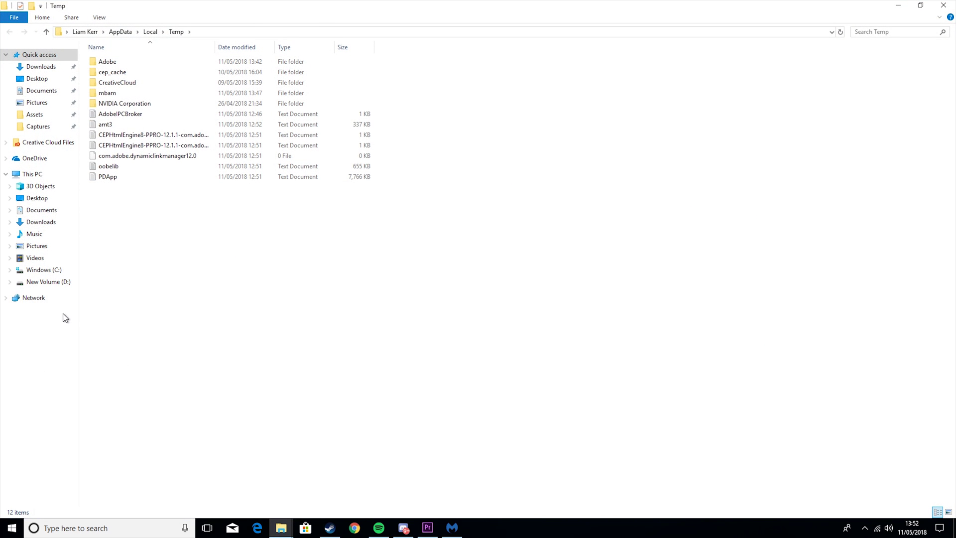
- Delete all files and folders in the Temp folder, skipping the items that prompt for a decision, and close the folder window
{"action": "key", "text": "ctrl+a"}
{"action": "key", "text": "Delete"}
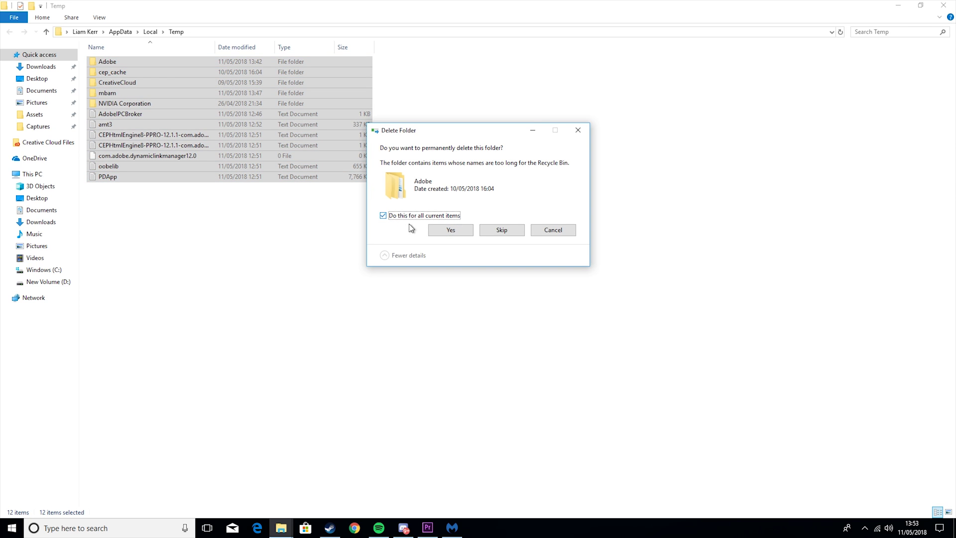
{"action": "left_click", "coordinate": [501, 231]}
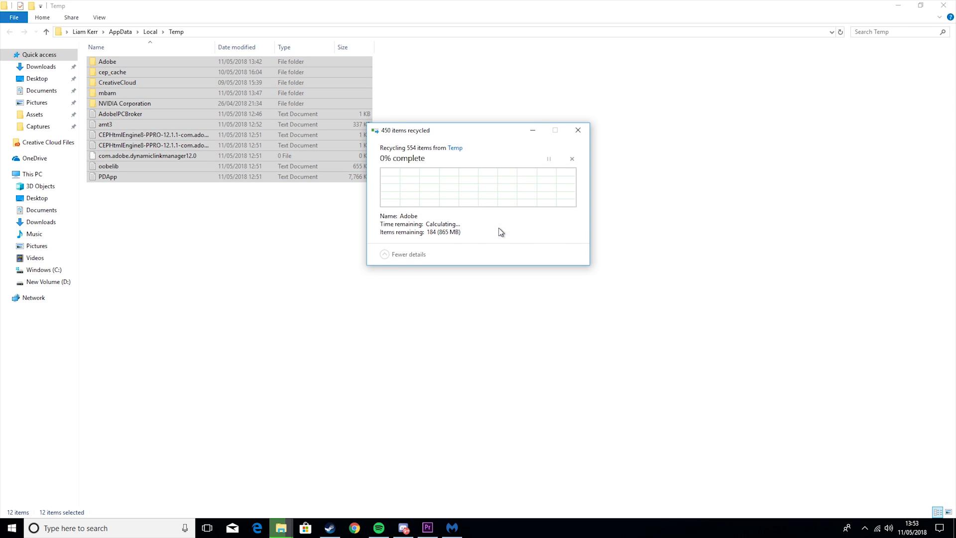
{"action": "left_click", "coordinate": [497, 241]}
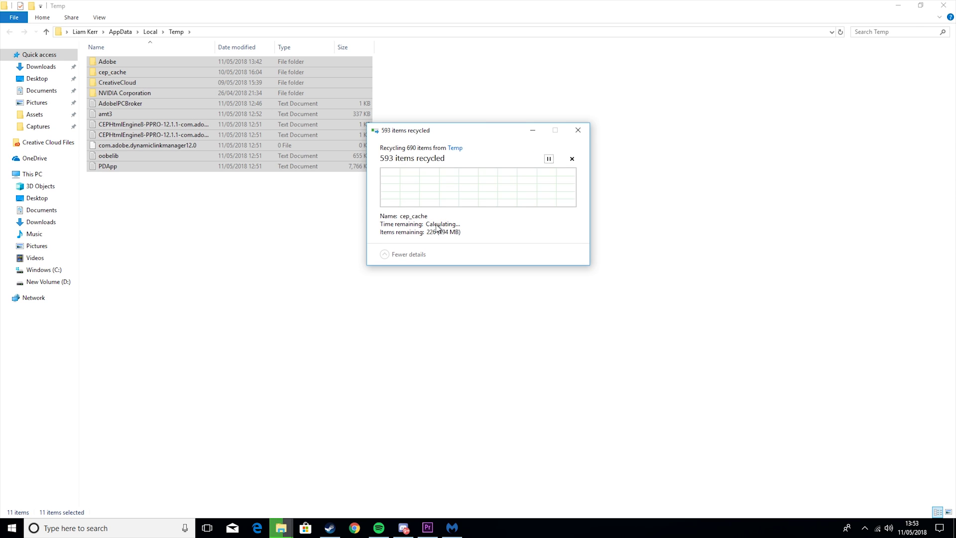
{"action": "left_click", "coordinate": [405, 223]}
{"action": "left_click", "coordinate": [501, 239]}
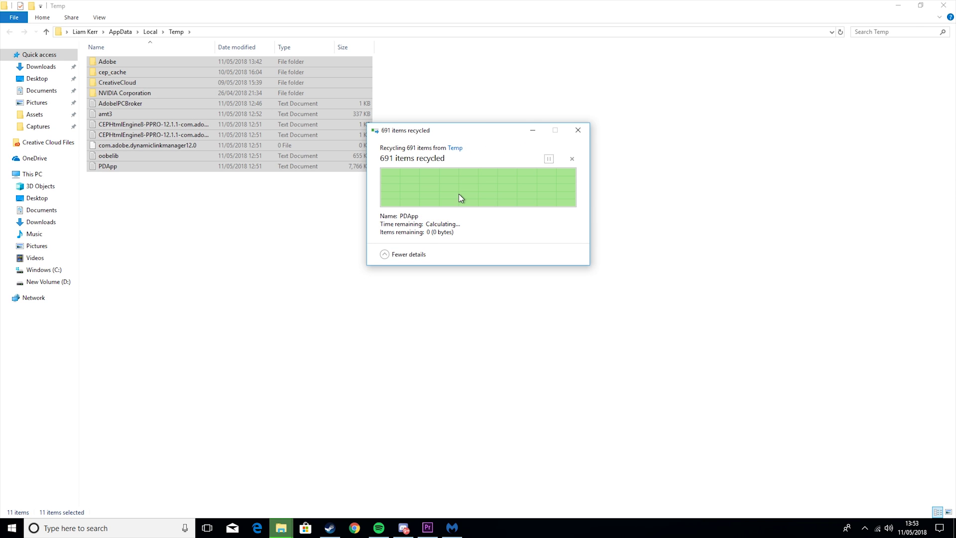
{"action": "left_click", "coordinate": [949, 6]}
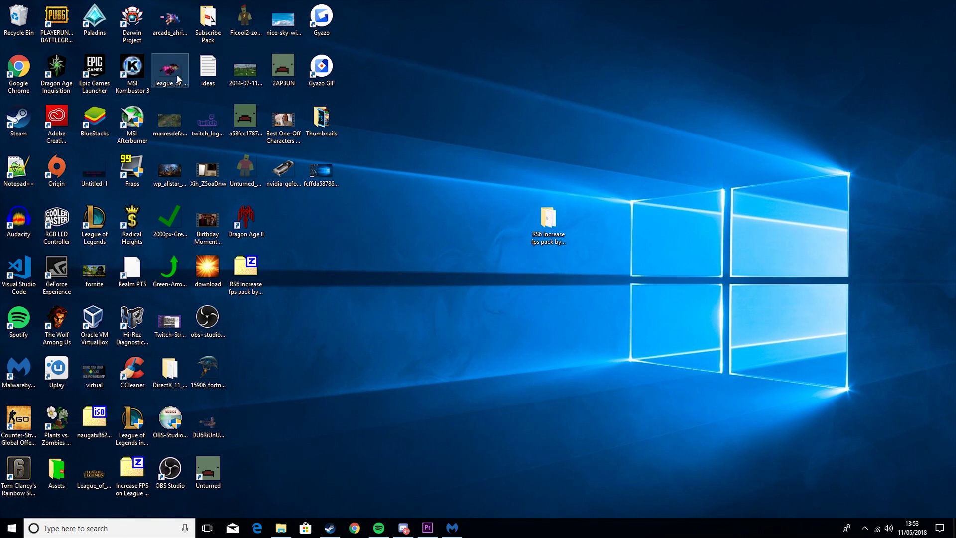
- Empty the Recycle Bin and confirm the permanent deletion
{"action": "right_click", "coordinate": [33, 21]}
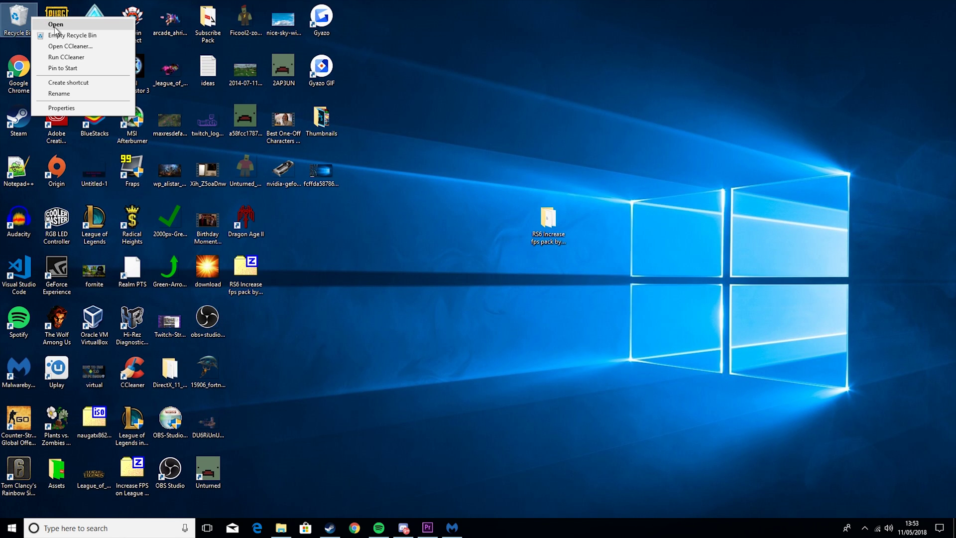
{"action": "left_click", "coordinate": [74, 34]}
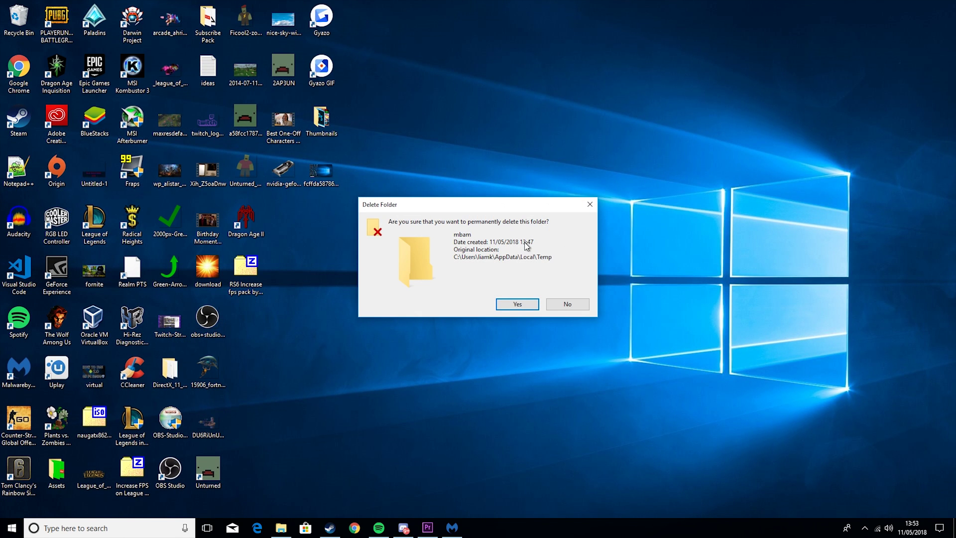
{"action": "left_click", "coordinate": [517, 304]}
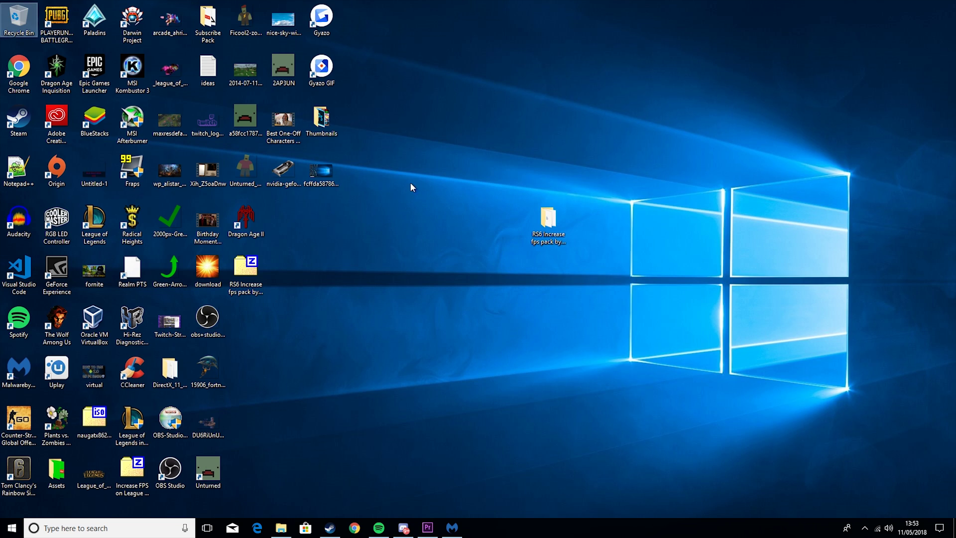
{"action": "left_click_drag", "start_coordinate": [434, 130], "coordinate": [459, 333]}
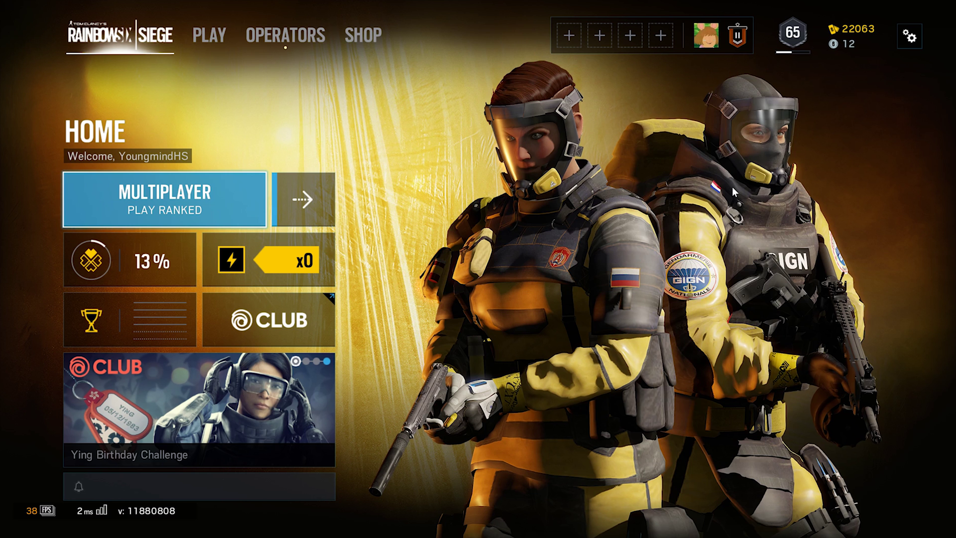
- In Rainbow Six Siege, open the graphics options and set the Overall Quality to Low
{"action": "left_click", "coordinate": [912, 37]}
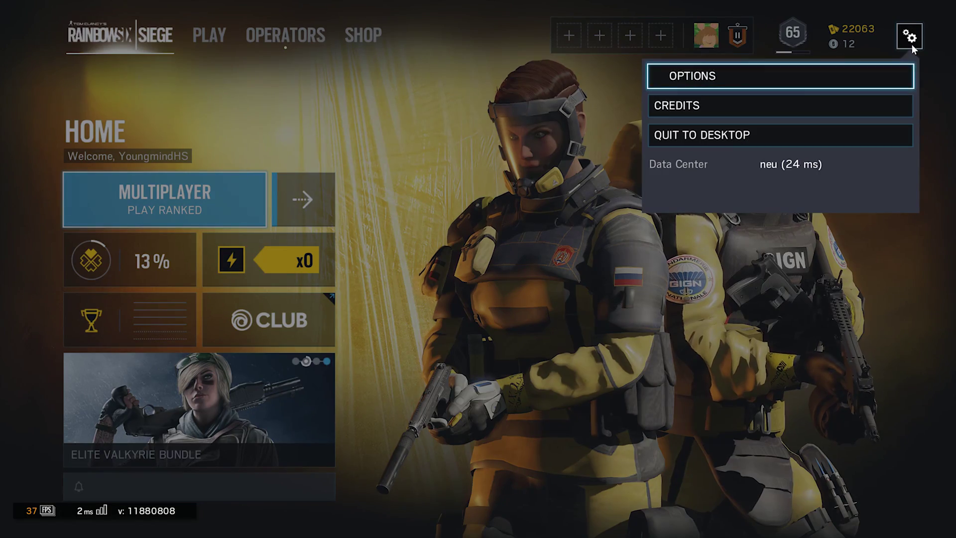
{"action": "left_click", "coordinate": [762, 78]}
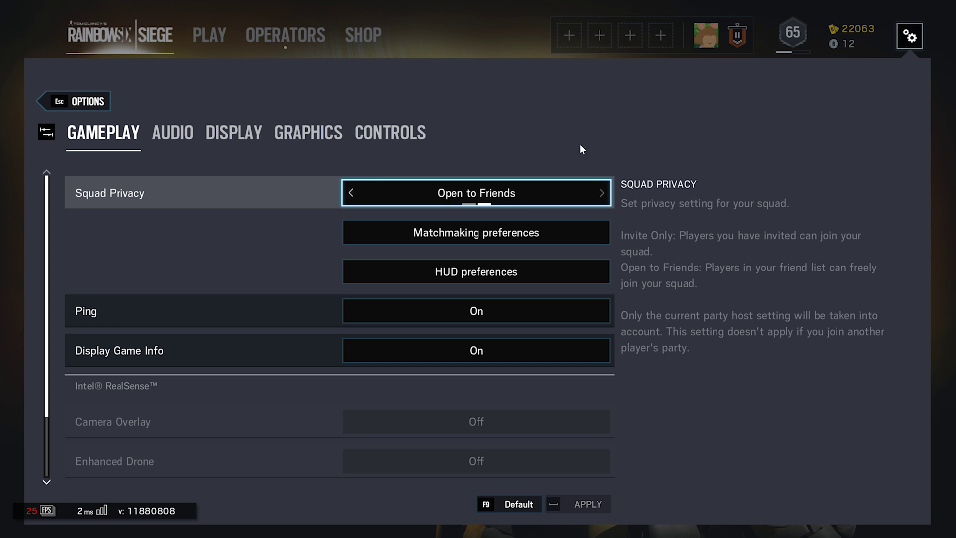
{"action": "left_click", "coordinate": [309, 132]}
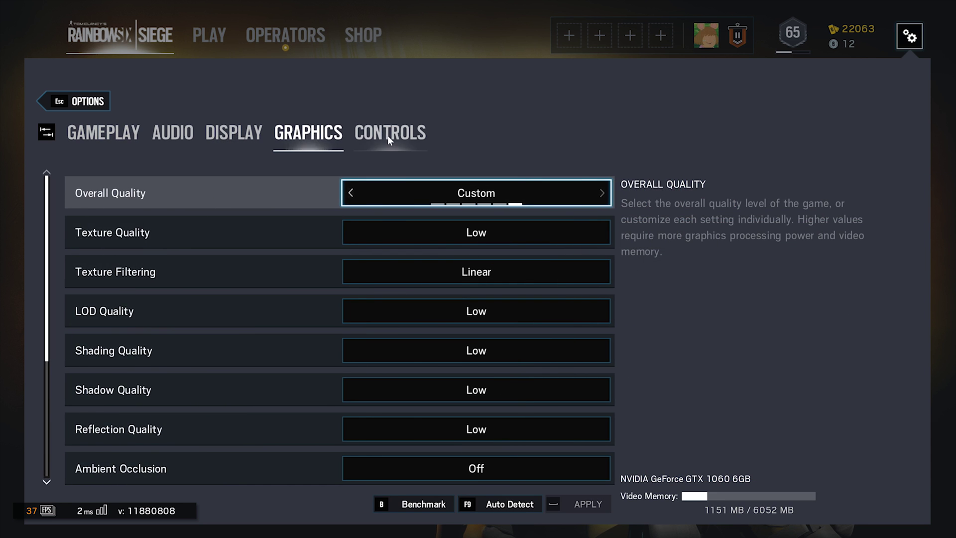
{"action": "left_click", "coordinate": [352, 192]}
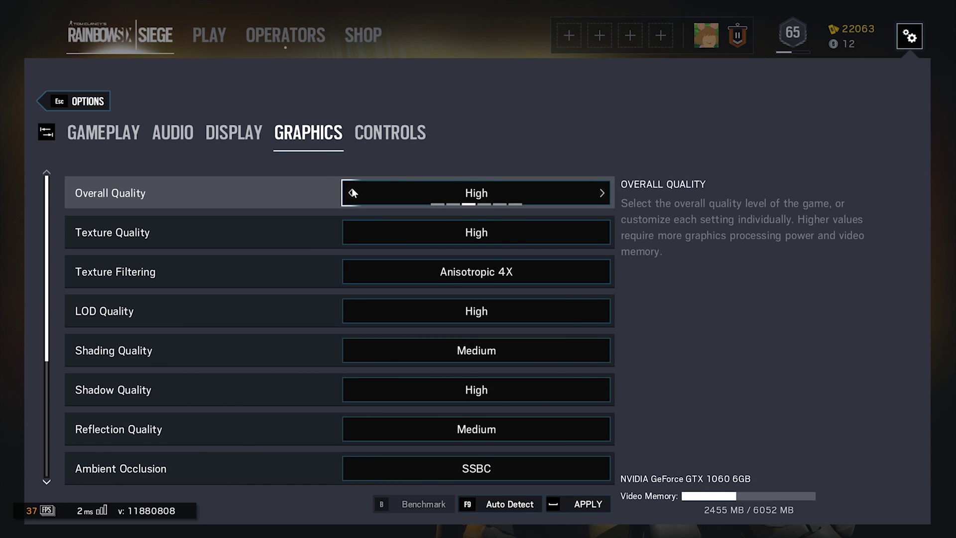
{"action": "left_click", "coordinate": [352, 193]}
{"action": "left_click", "coordinate": [352, 192]}
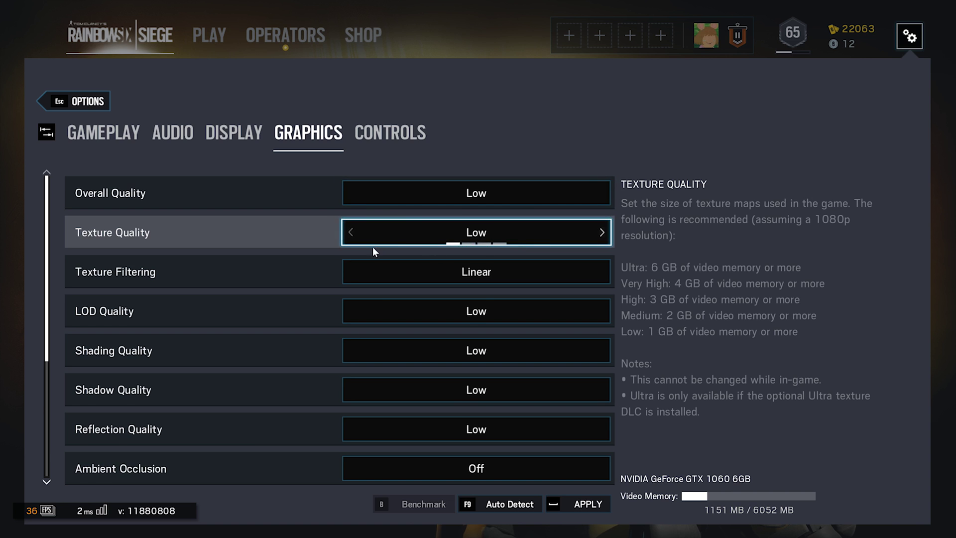
{"action": "scroll", "coordinate": [376, 247], "scroll_direction": "down", "scroll_amount": 5}
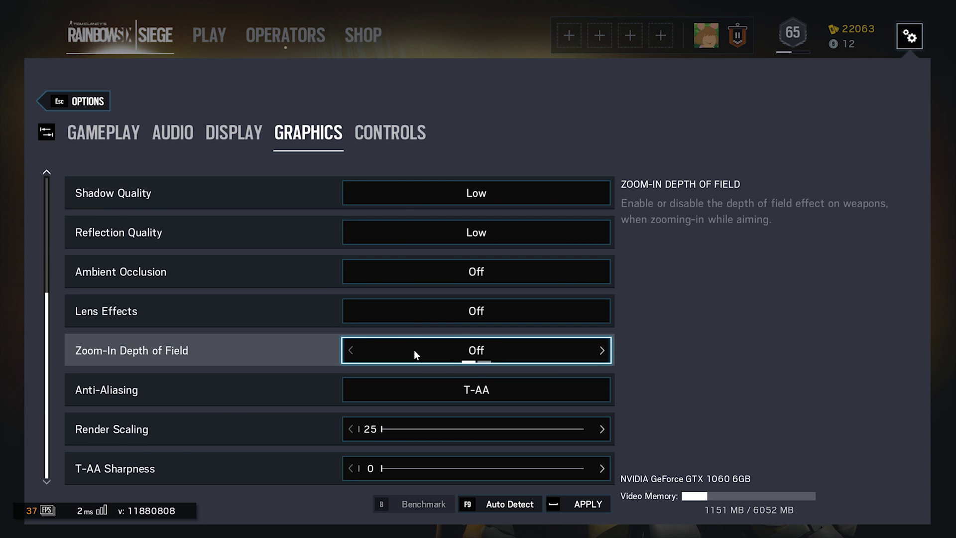